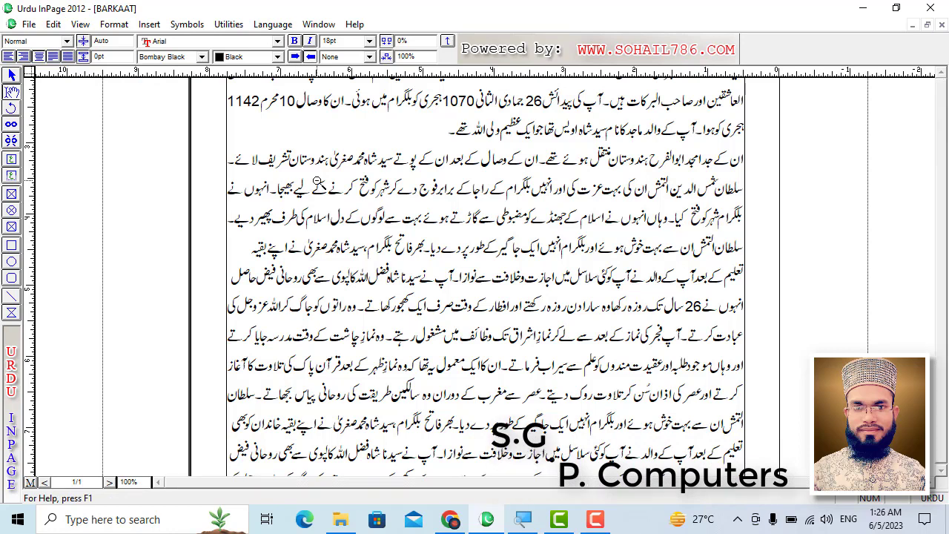
key(ctrl+0)
key(ctrl+1)
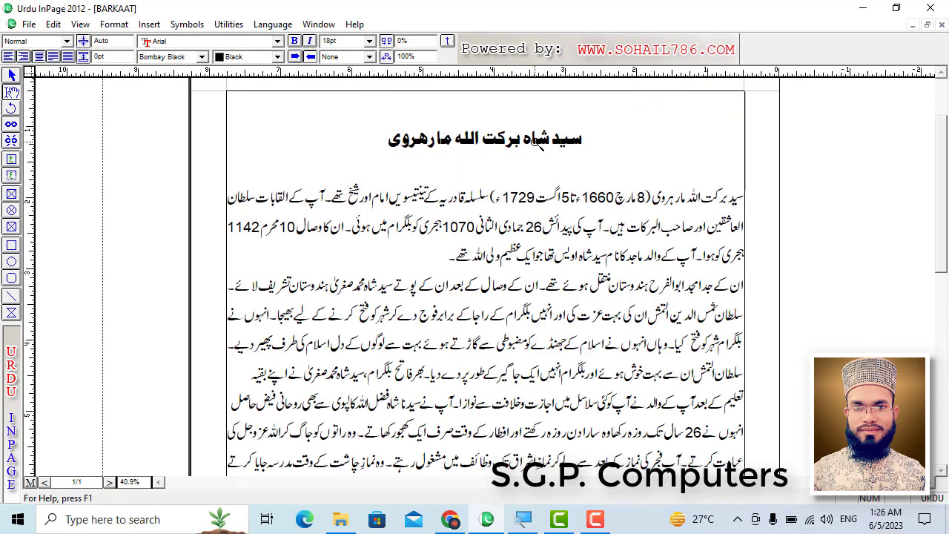
drag(422, 375, 691, 205)
click(447, 254)
scroll(457, 315, down, 2)
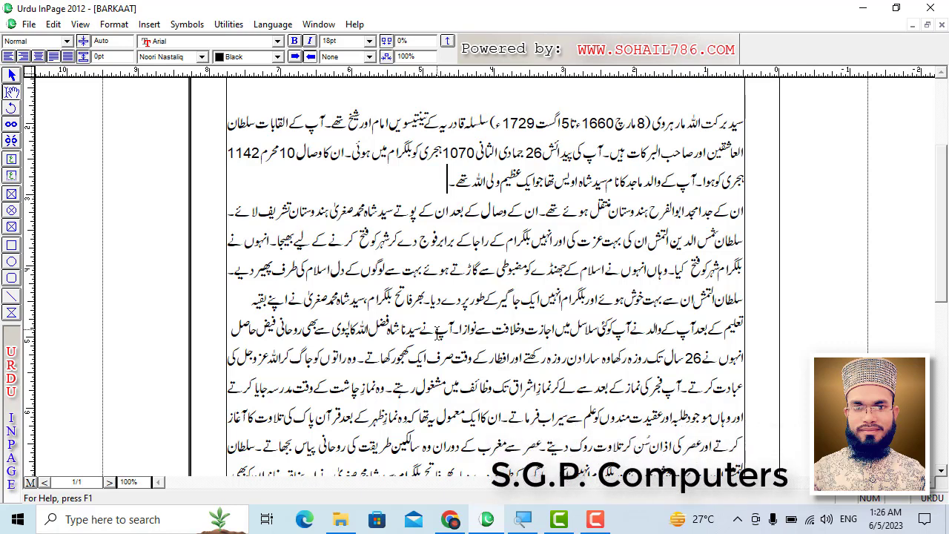
key(ctrl+0)
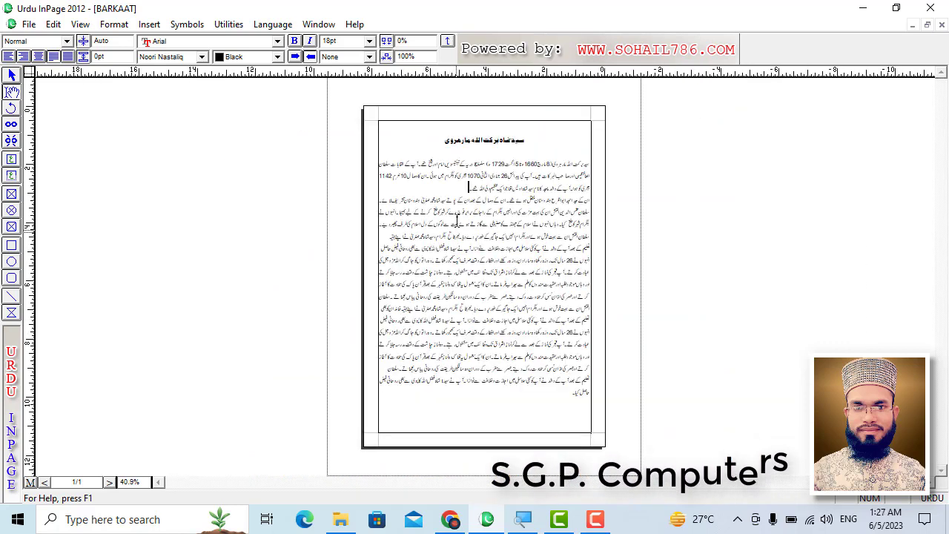
key(ctrl+1)
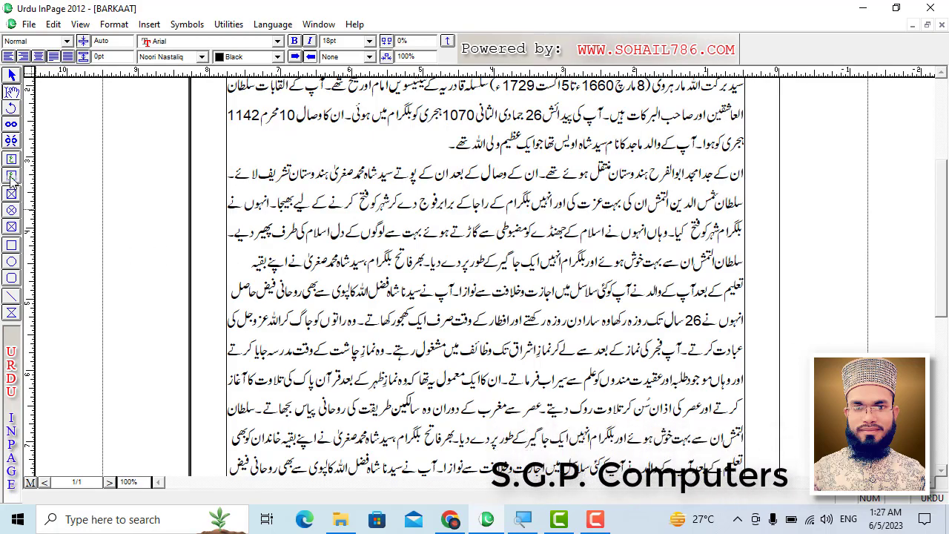
Draw a title text box about 7.27 inches wide across the article's second paragraph and enter the text "شاہ برکات" in it
click(10, 177)
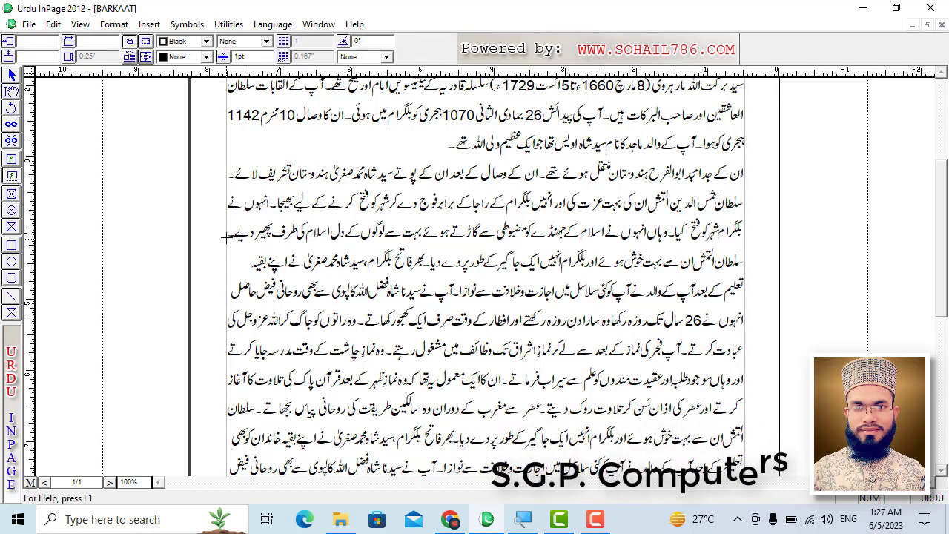
drag(545, 235, 651, 257)
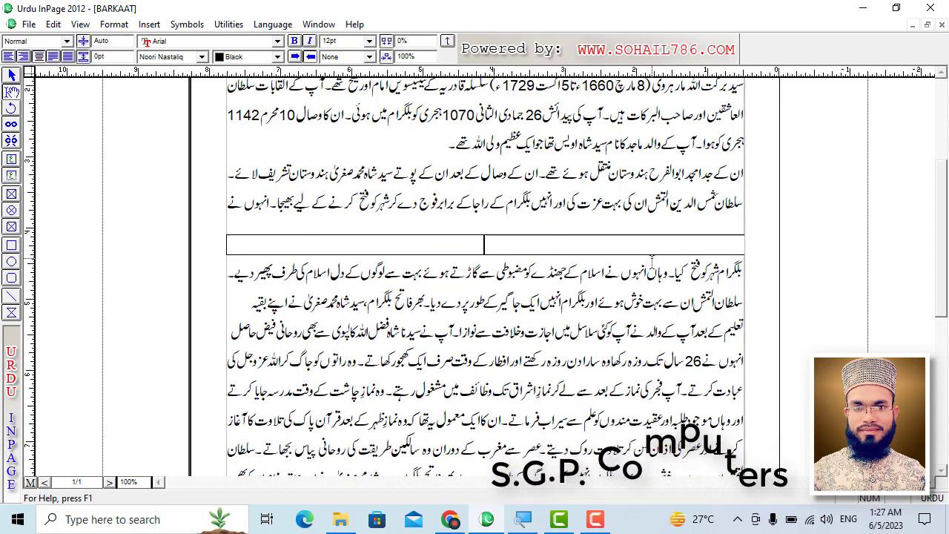
text(شا)
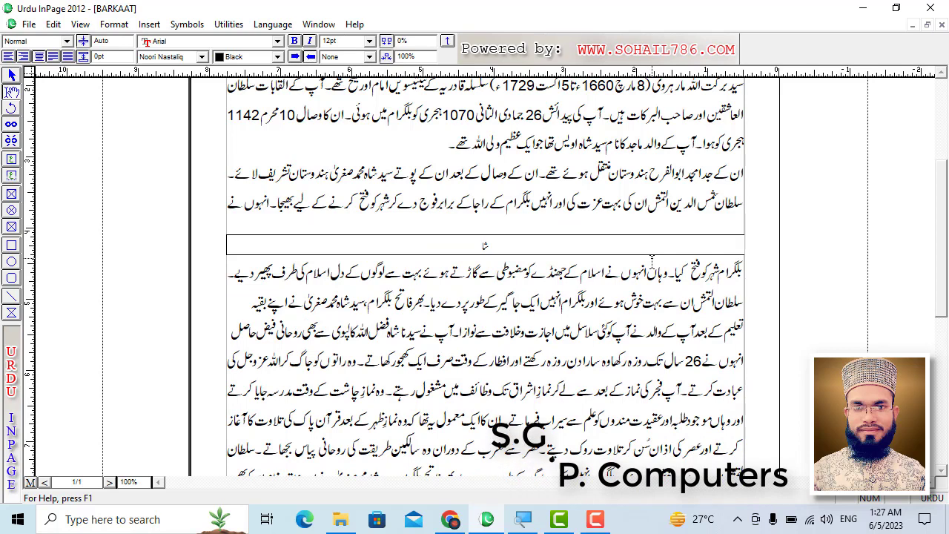
text(ہ برکات)
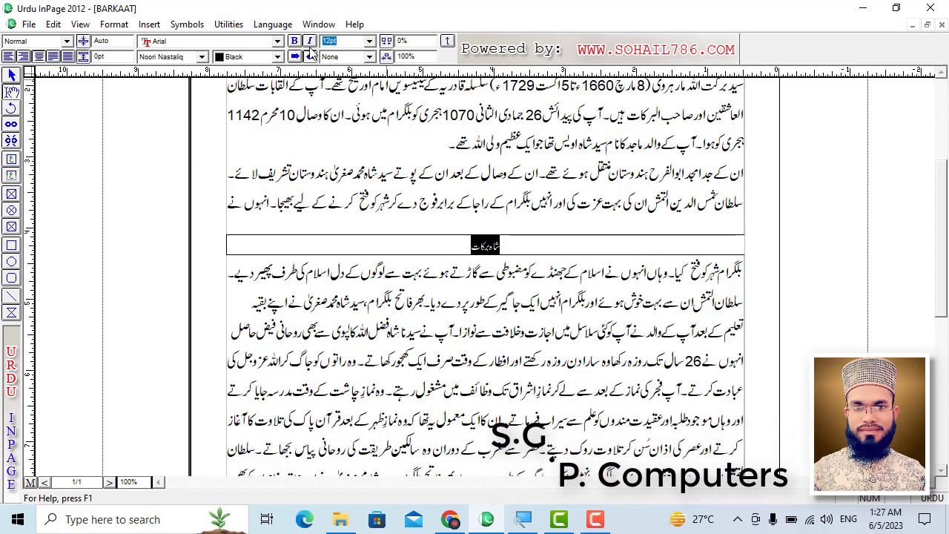
Set the font size of the title box text "شاہ برکات" to 140 pt
text(14)
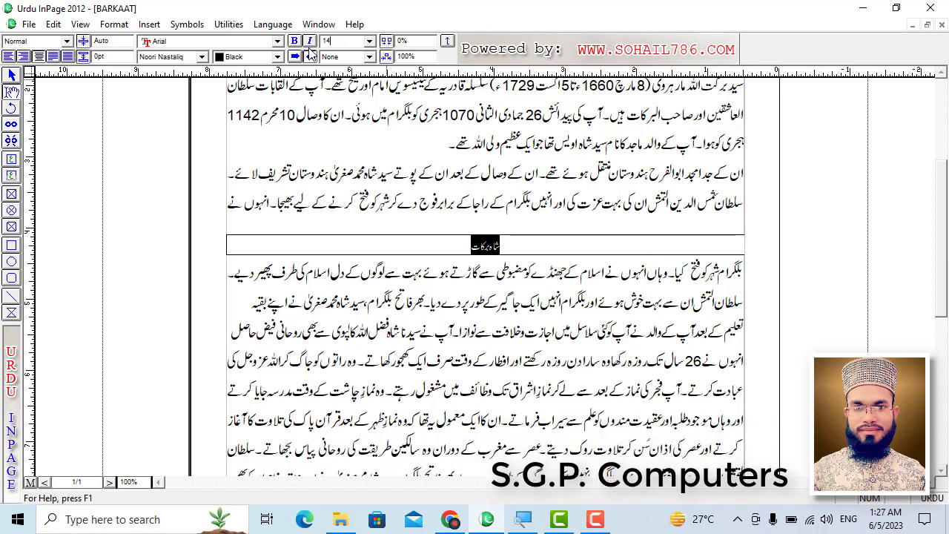
text(0)
key(Return)
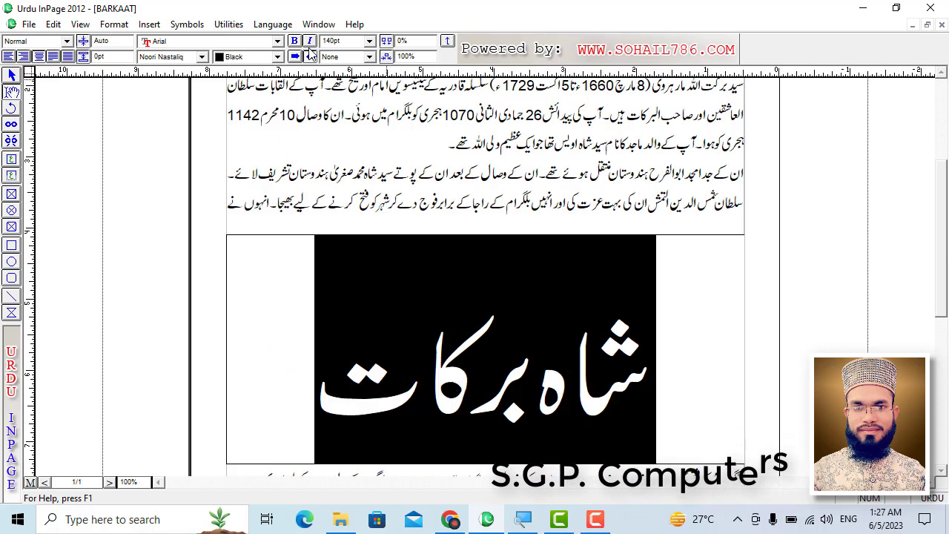
Colour the enlarged "شاہ برکات" text Gray
click(941, 471)
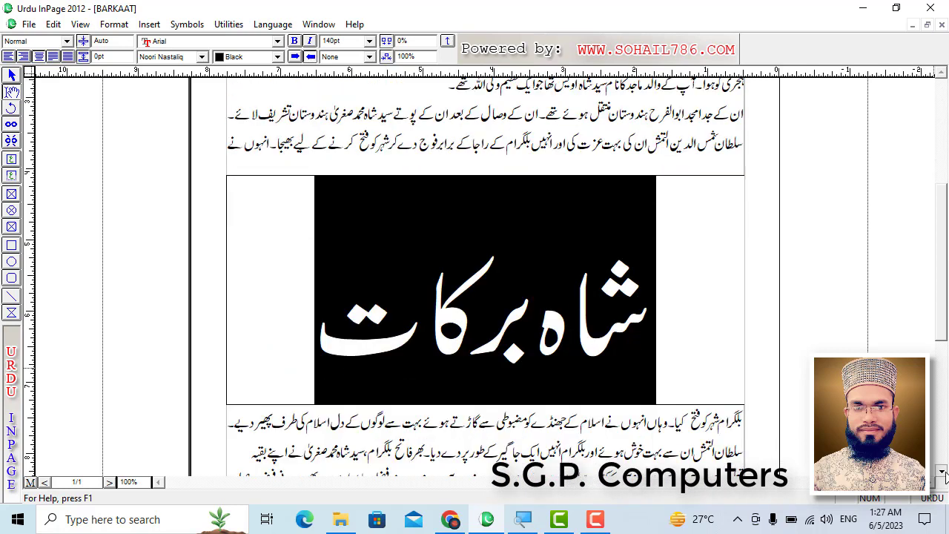
click(277, 57)
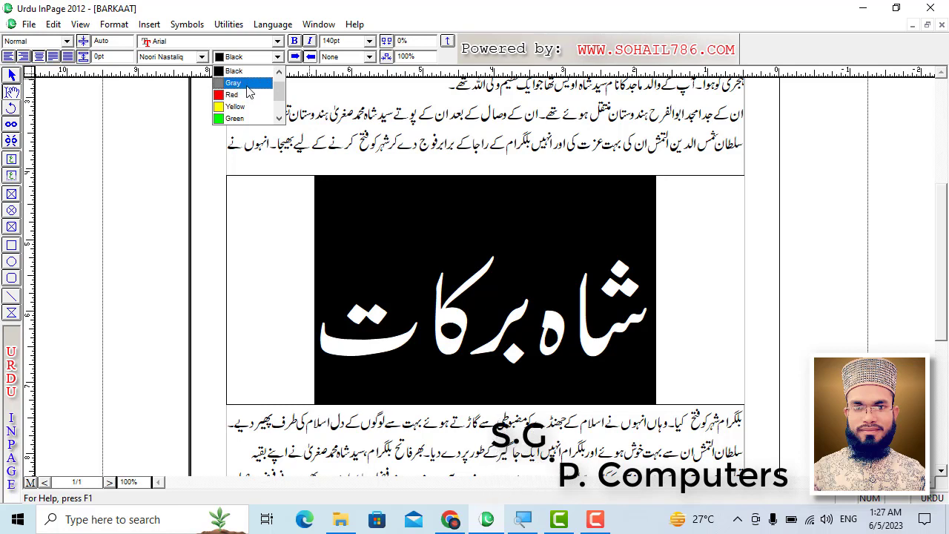
click(248, 86)
drag(333, 295, 662, 285)
click(304, 322)
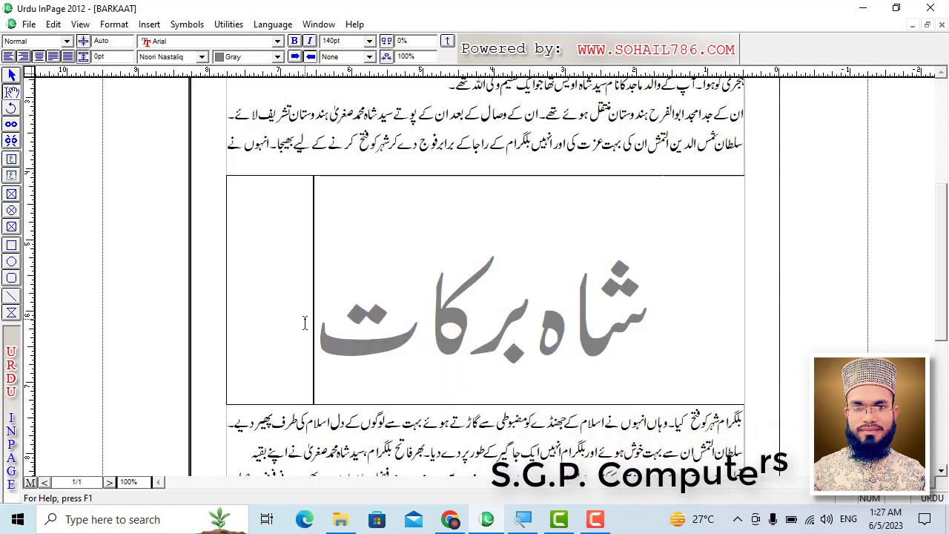
drag(304, 323, 656, 326)
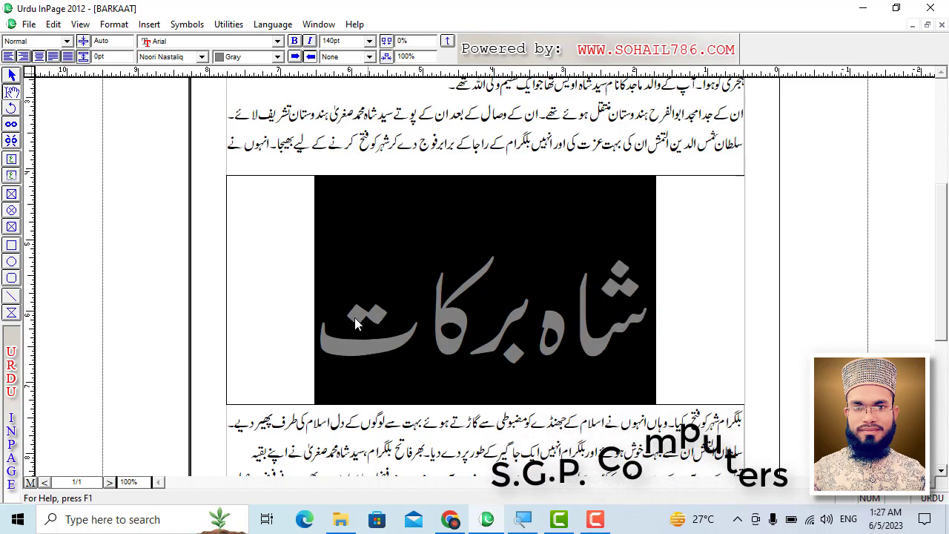
click(304, 329)
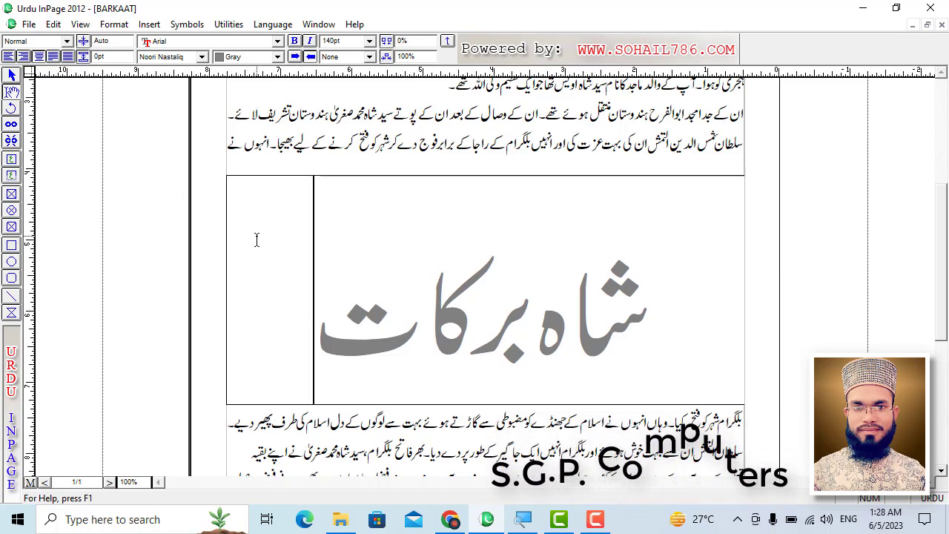
Select the "شاہ برکات" title box as an object and set its rotation angle to 45°
click(10, 72)
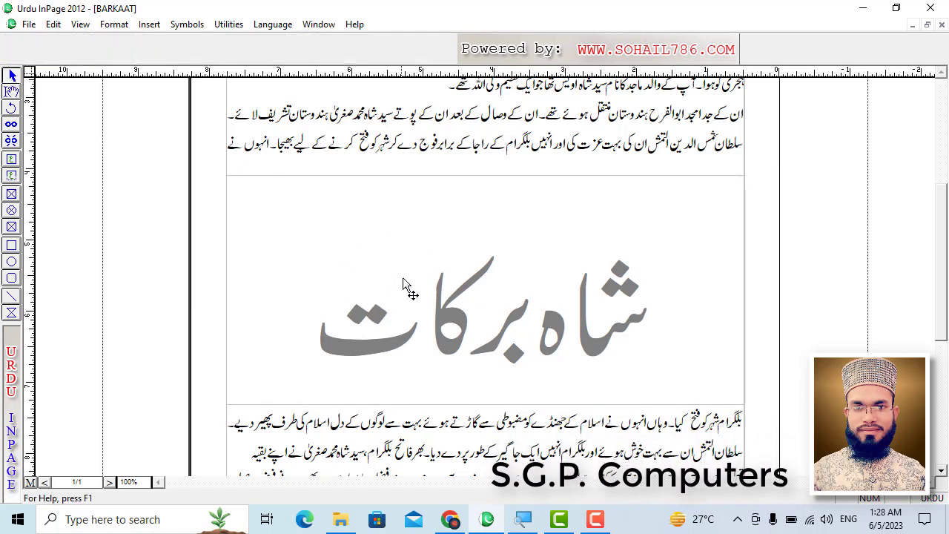
click(472, 274)
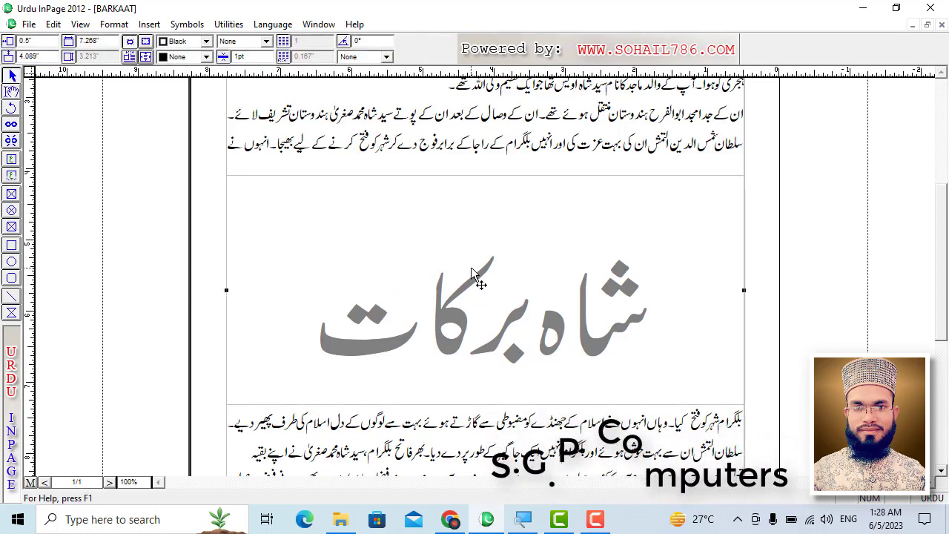
click(350, 42)
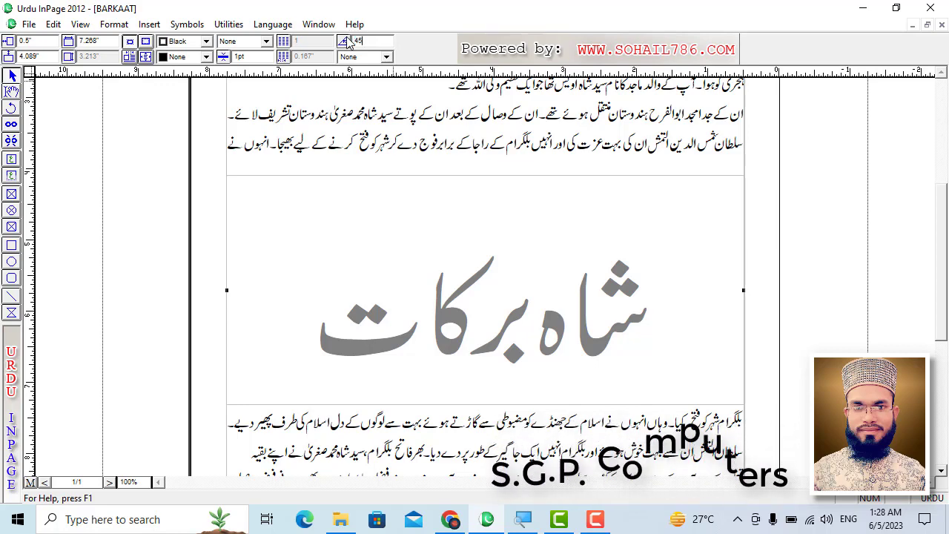
key(Return)
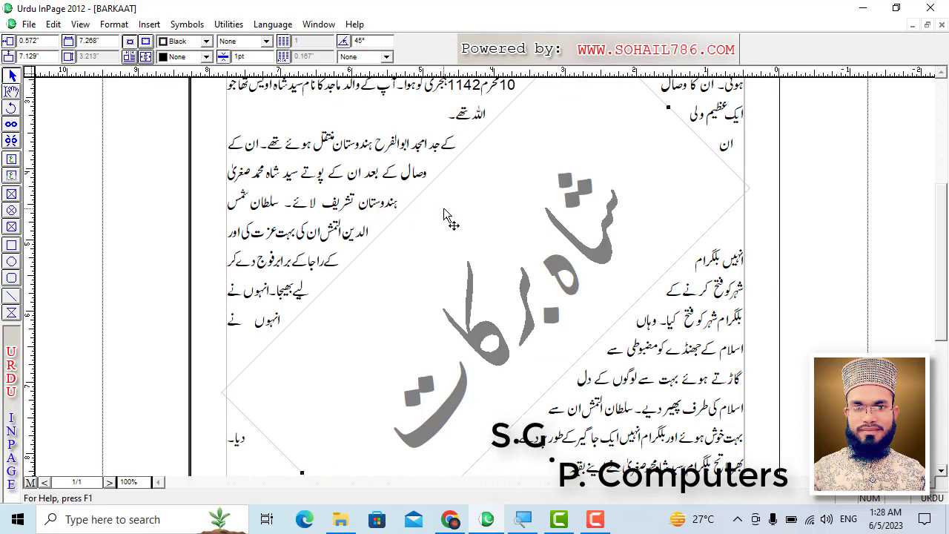
Move the rotated title box down the page to a vertical position of about 7.84 inches
key(ctrl+0)
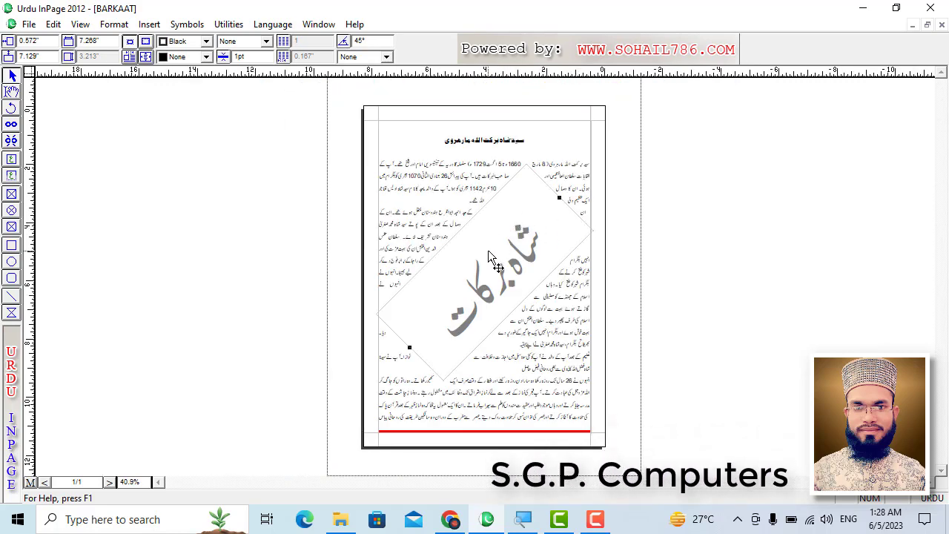
key(Down)
key(Down)
key(Down)
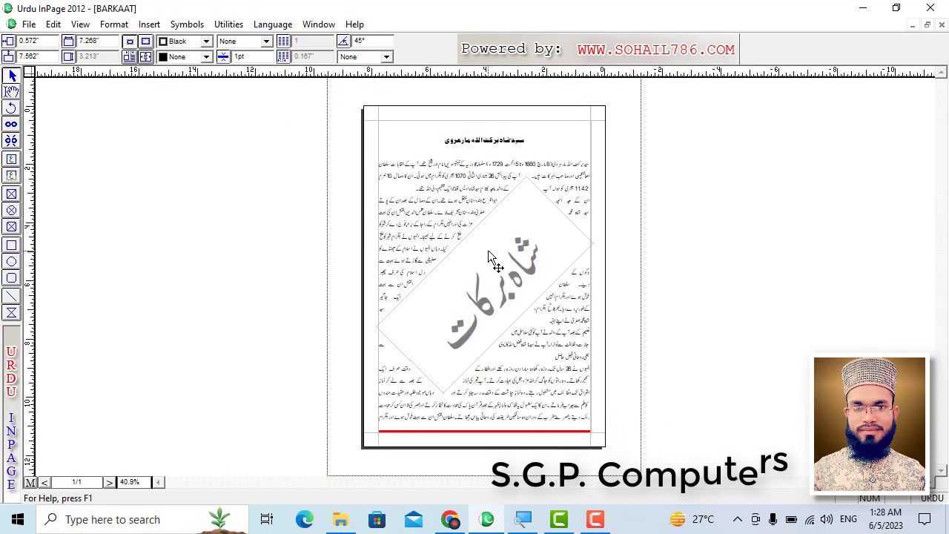
key(Down)
key(Down)
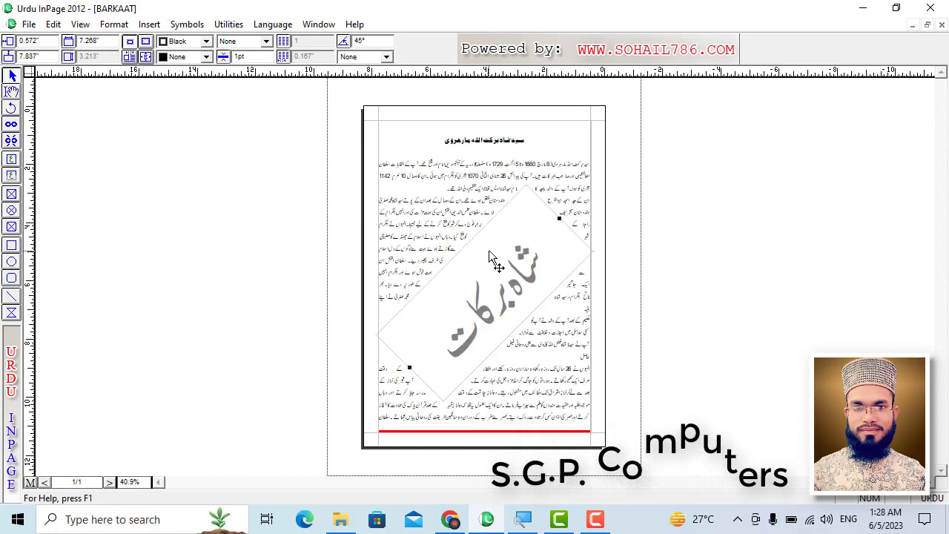
Send the rotated "شاہ برکات" title box to the back, behind the article text
click(53, 24)
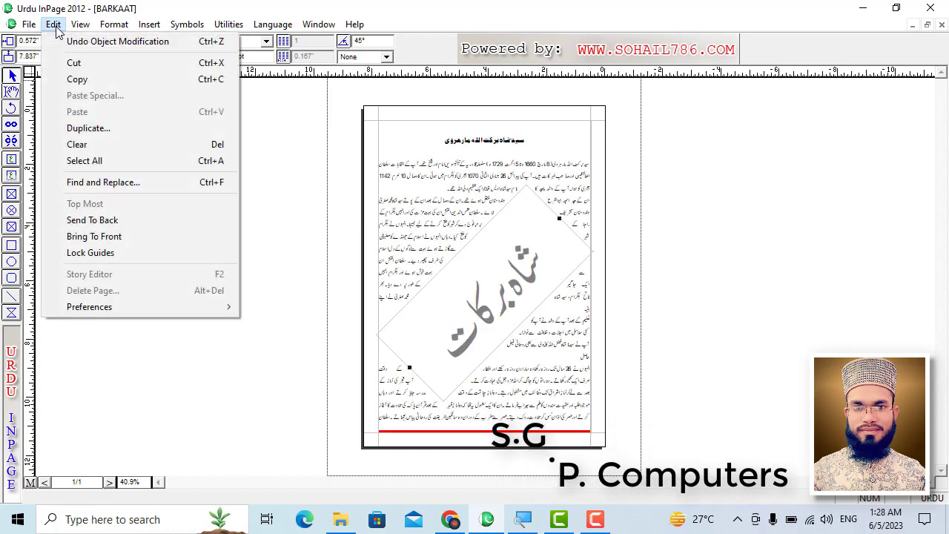
click(141, 221)
key(ctrl+1)
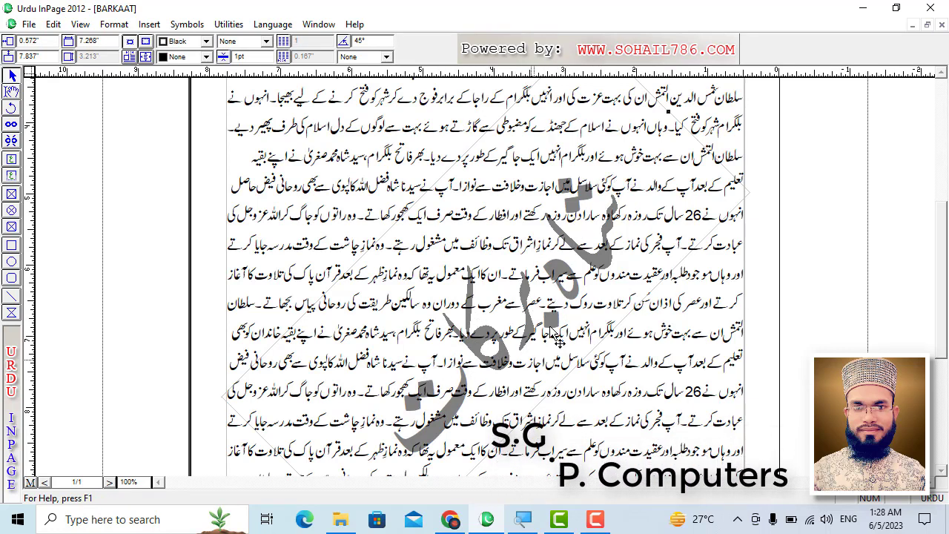
key(ctrl+0)
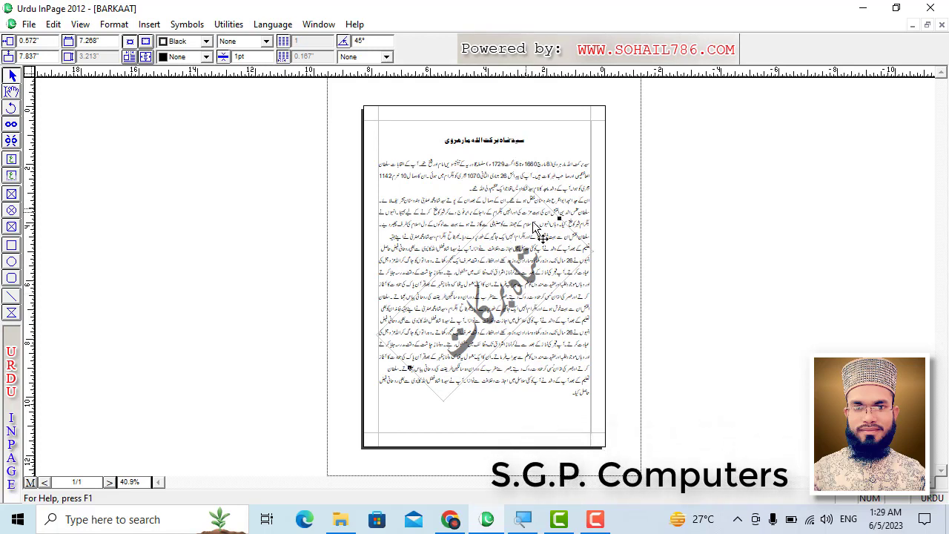
click(304, 163)
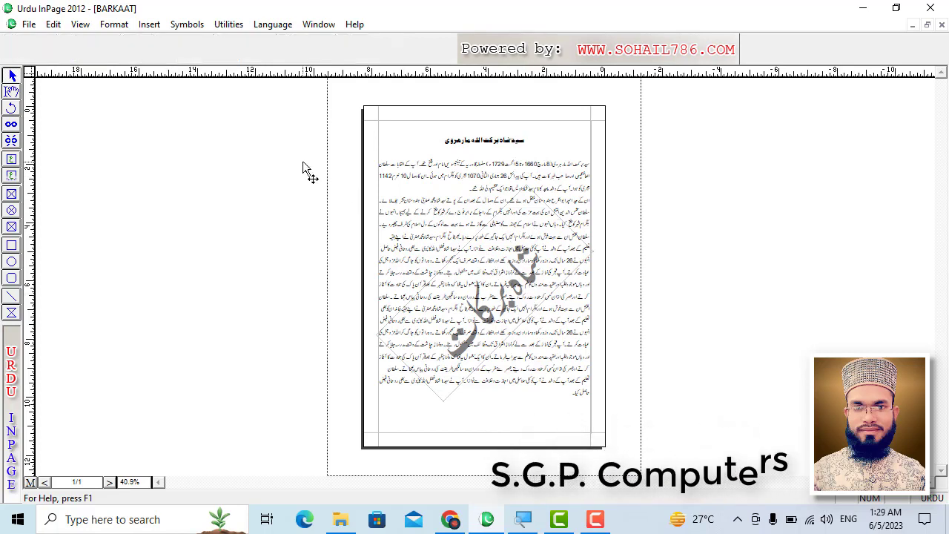
click(53, 24)
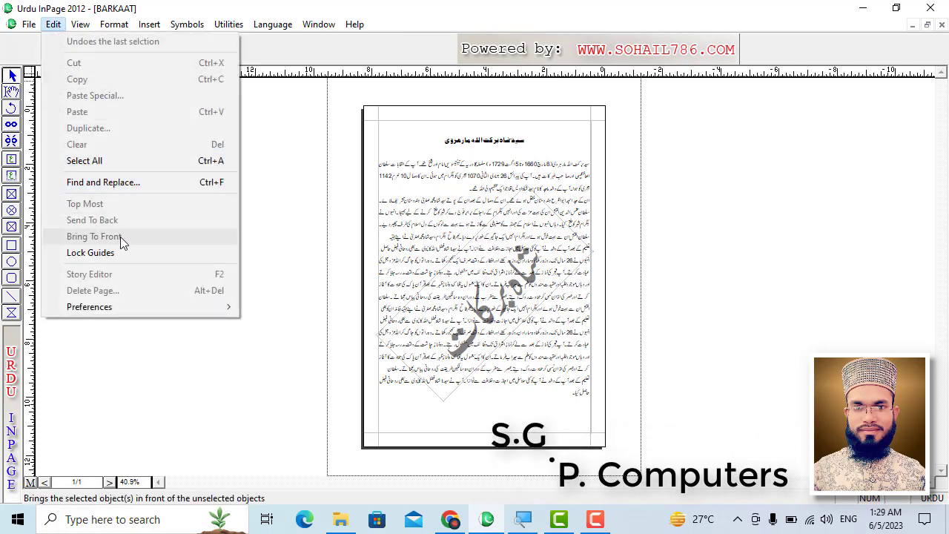
click(265, 239)
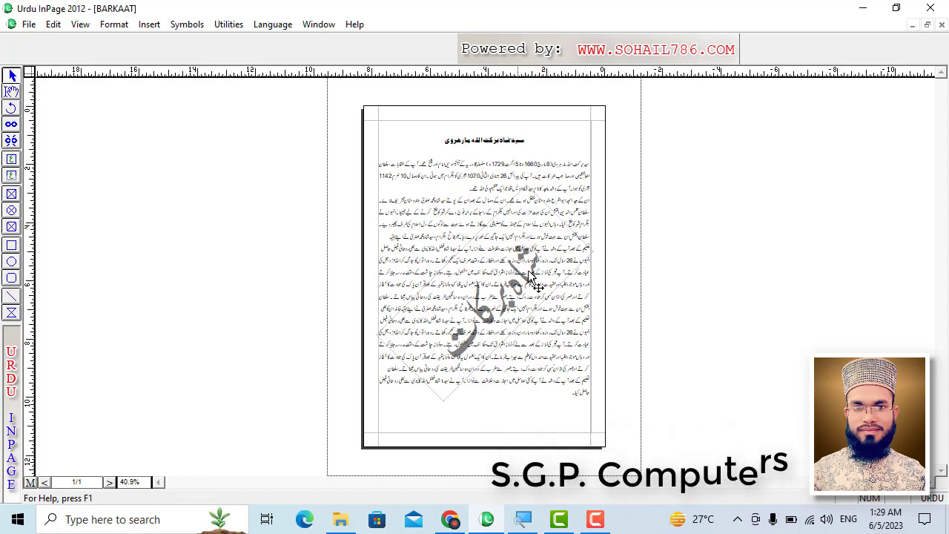
click(514, 233)
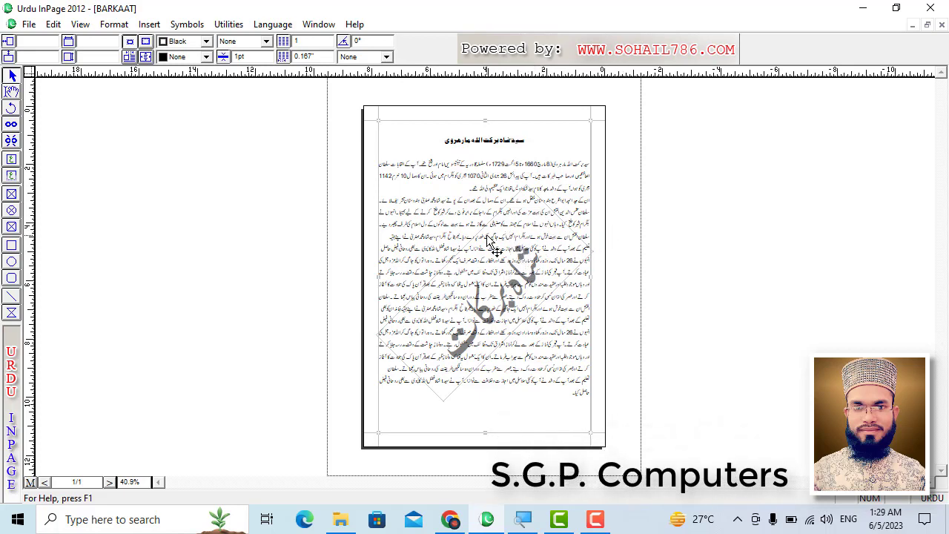
ctrl+click(454, 108)
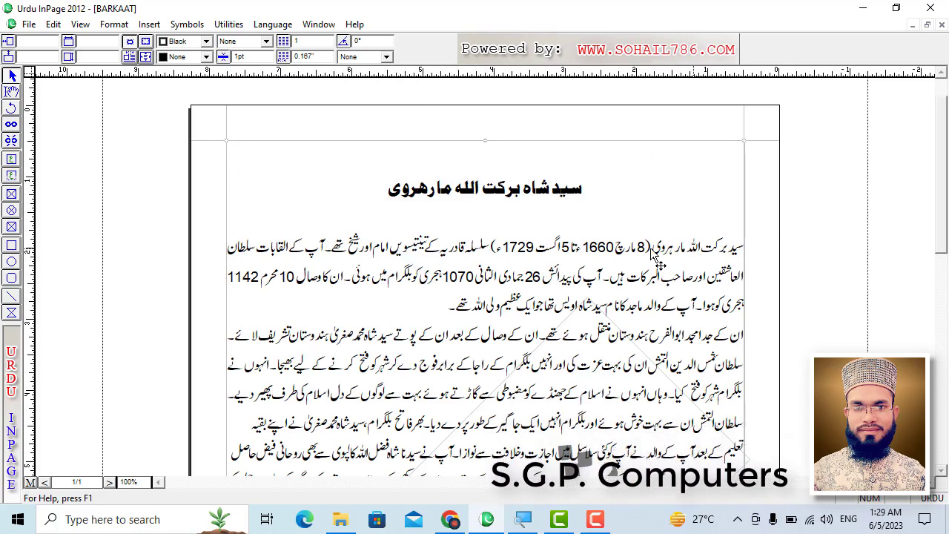
ctrl+click(465, 221)
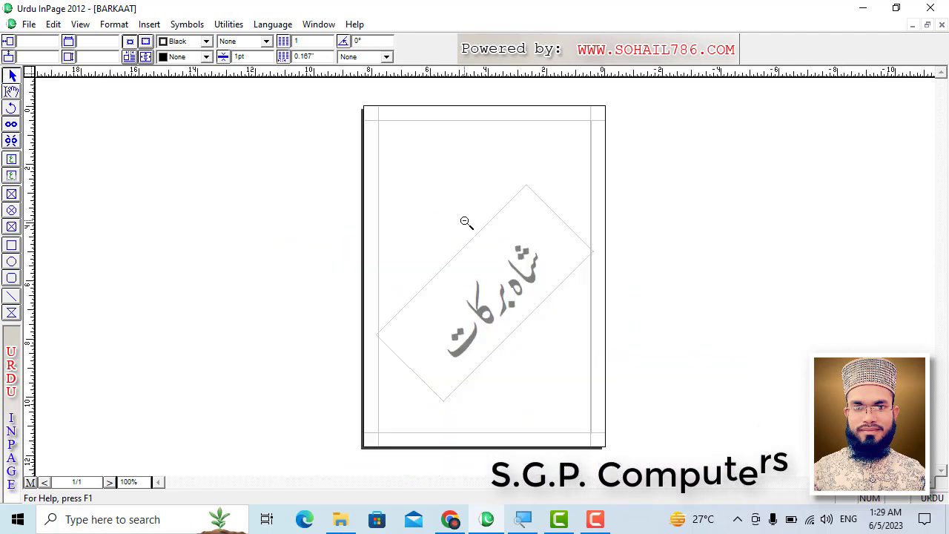
Select the rotated gray "شاہ برکات" title box and bring it to the front of the article text
click(343, 177)
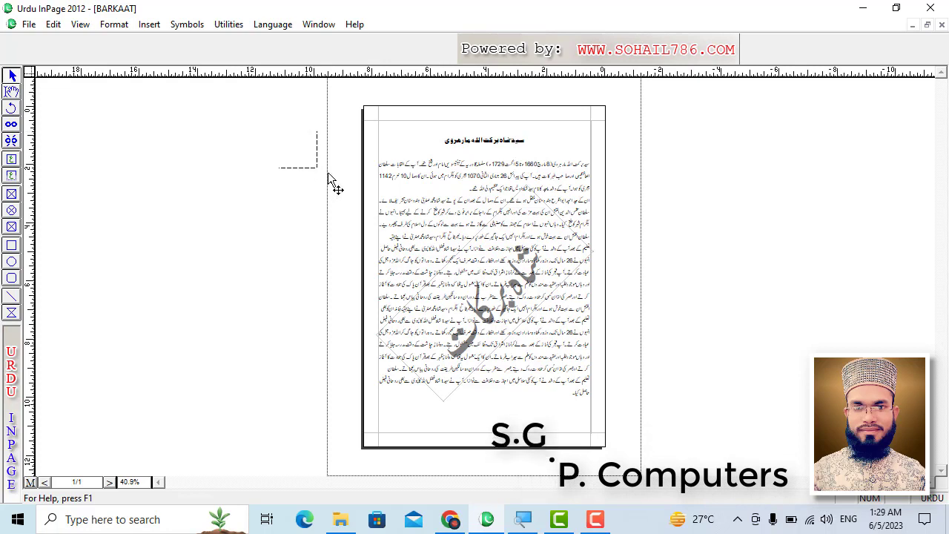
drag(329, 172, 554, 249)
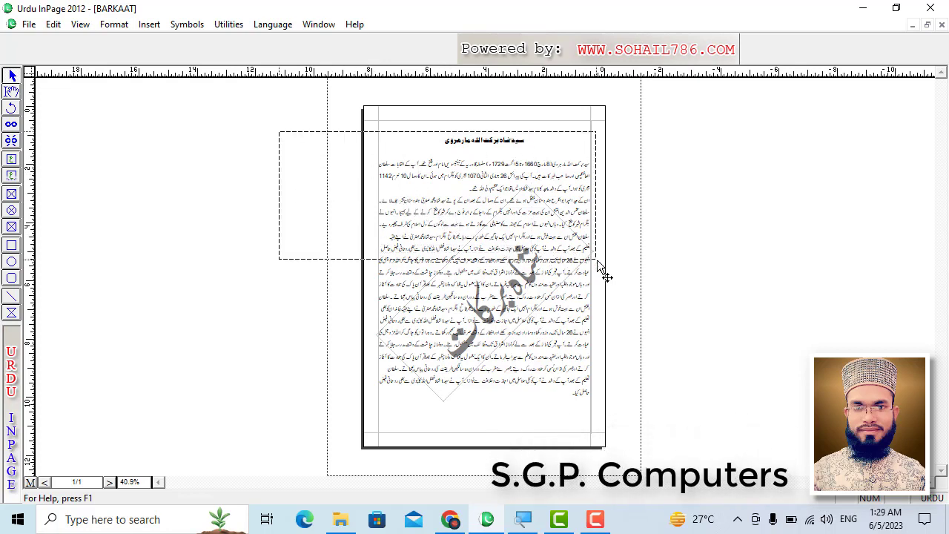
drag(619, 316, 668, 415)
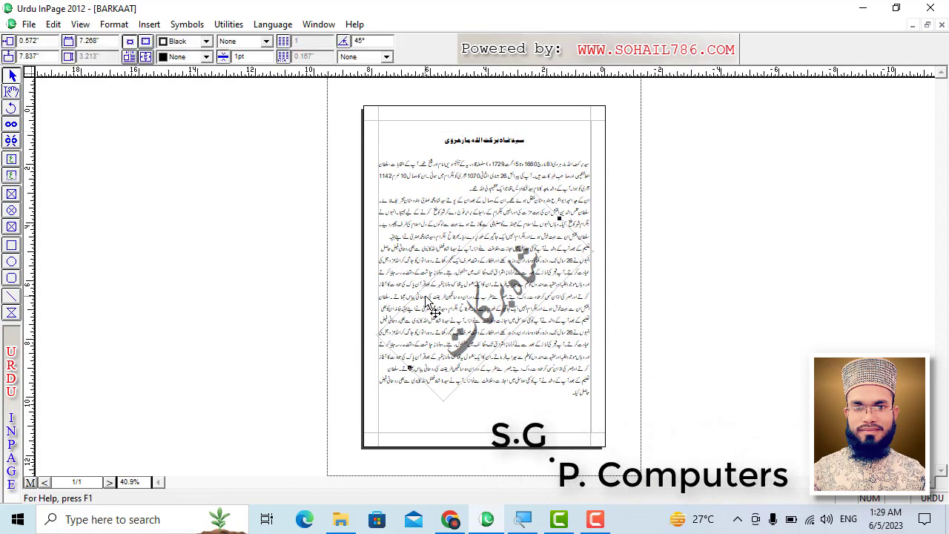
click(53, 24)
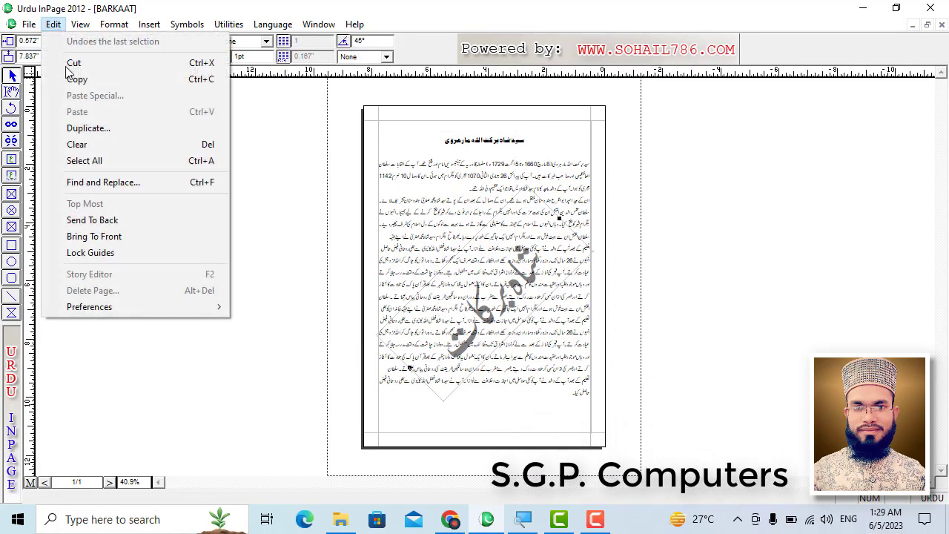
click(133, 239)
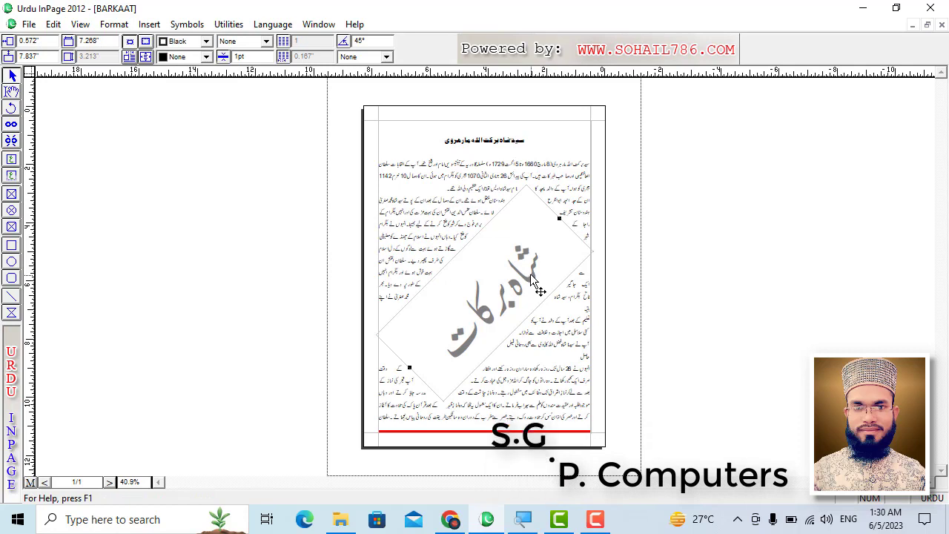
Select the rotated "شاہ برکات" text inside its box and colour it Cyan
click(12, 93)
drag(442, 350, 535, 256)
key(F5)
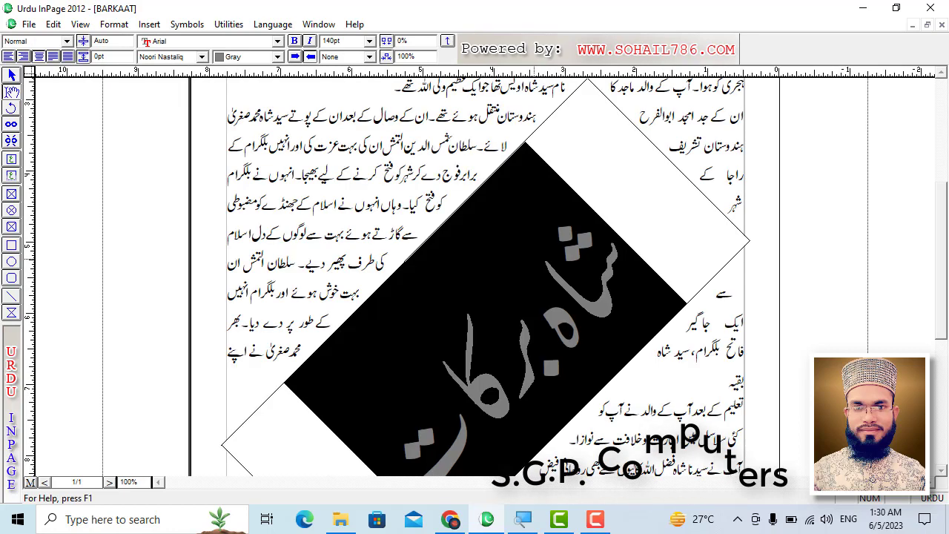
scroll(658, 362, down, 1)
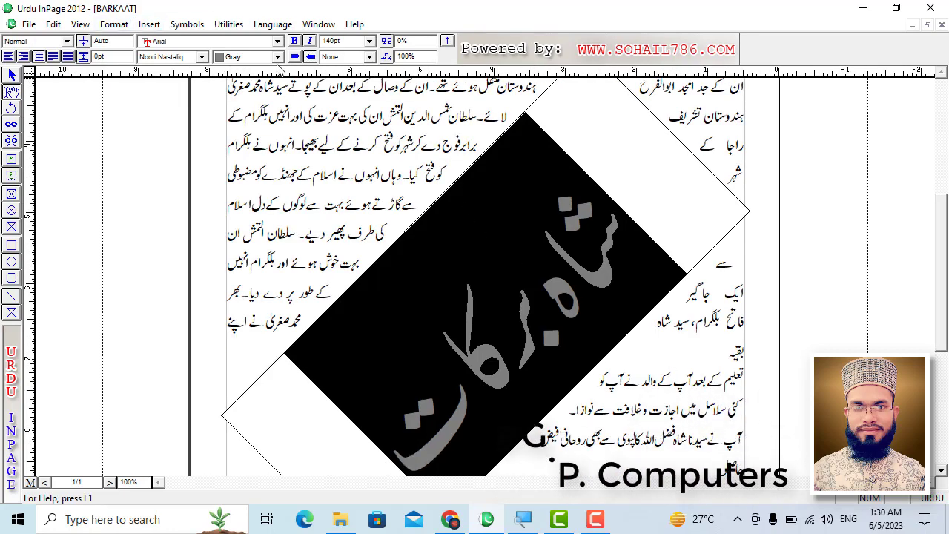
click(278, 56)
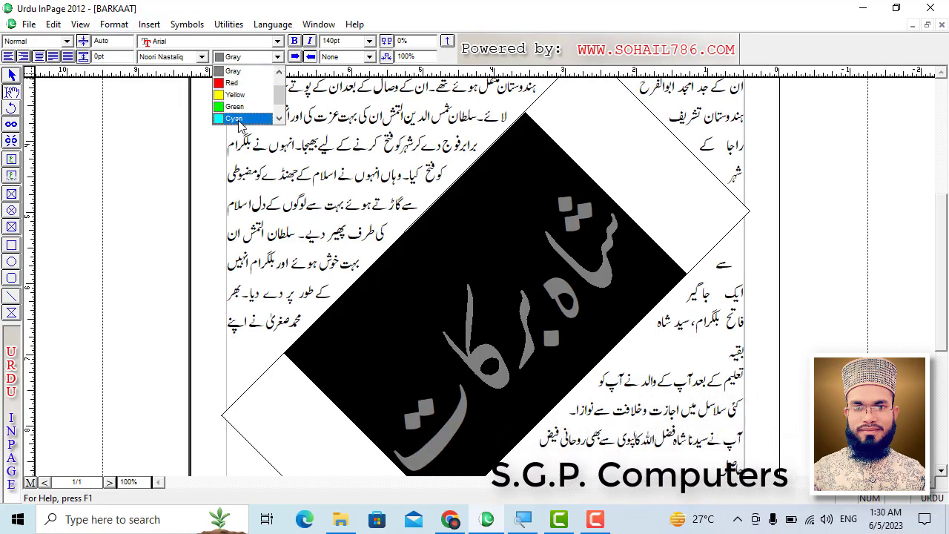
click(236, 119)
click(159, 130)
Select the cyan "شاہ برکات" title box and send it to the back, behind the article text
scroll(160, 130, down, 1)
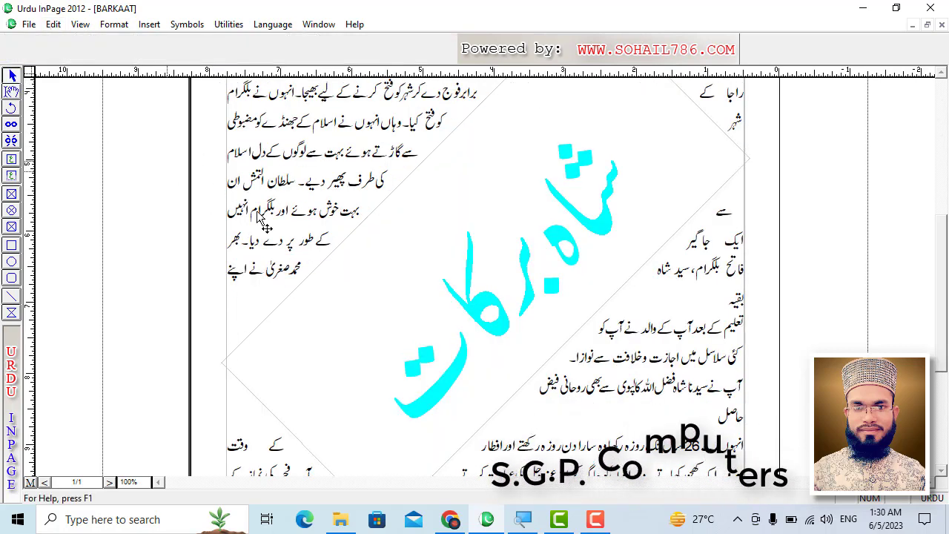
click(445, 274)
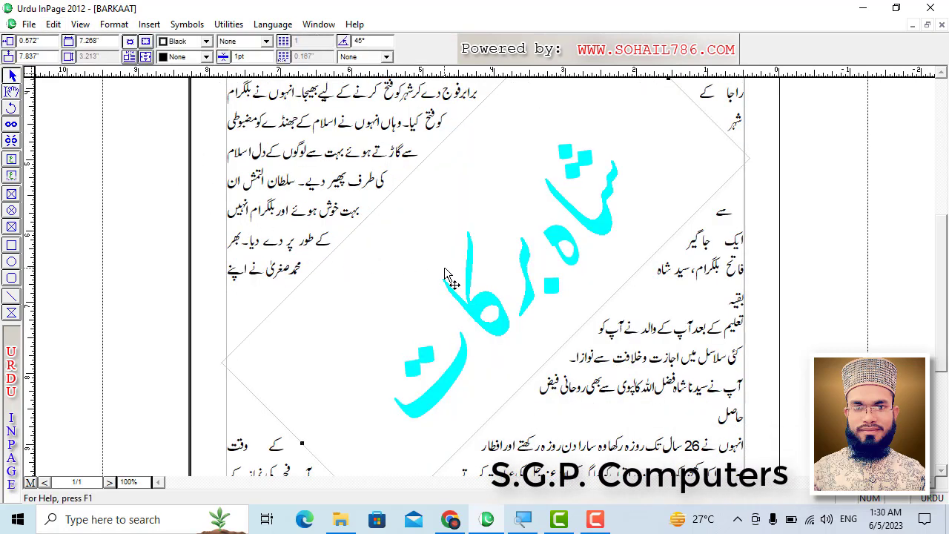
click(53, 24)
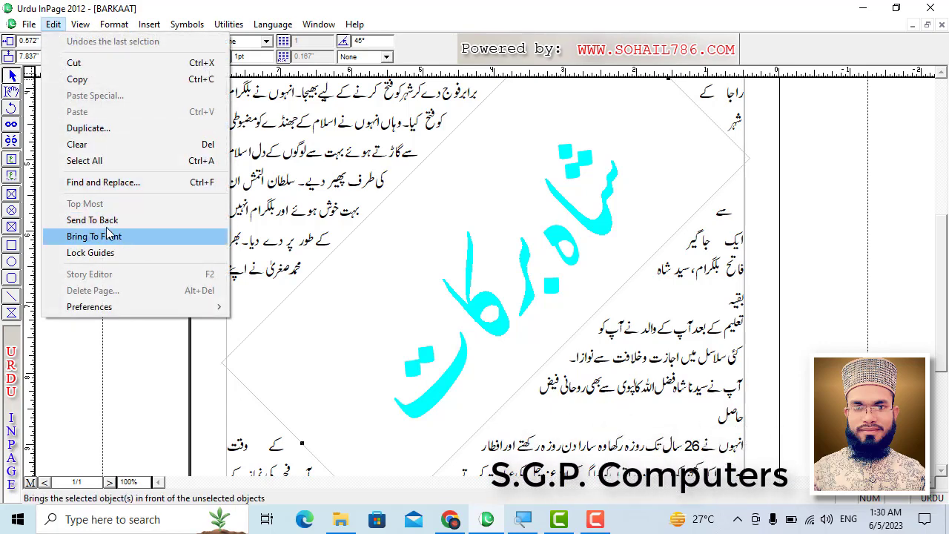
click(145, 224)
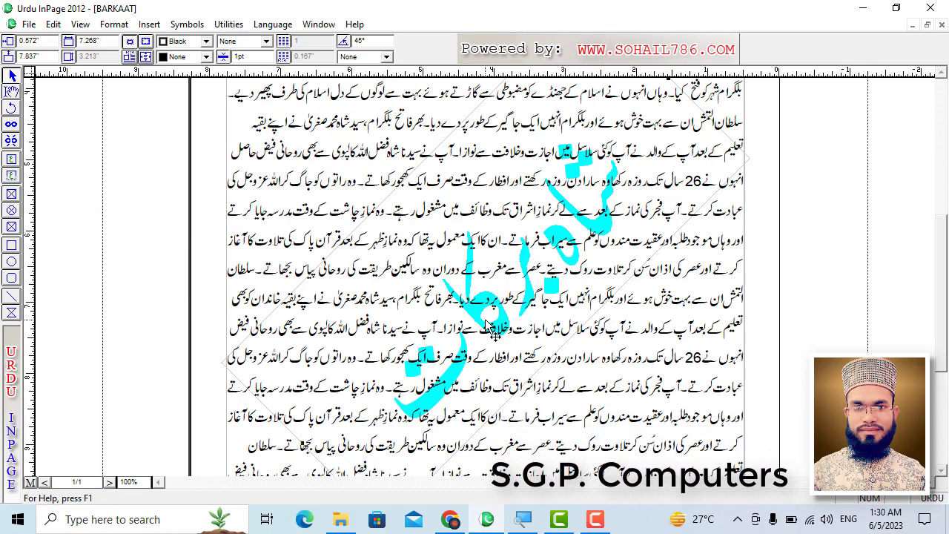
Delete the cyan "شاہ برکات" watermark box from the page
key(ctrl+0)
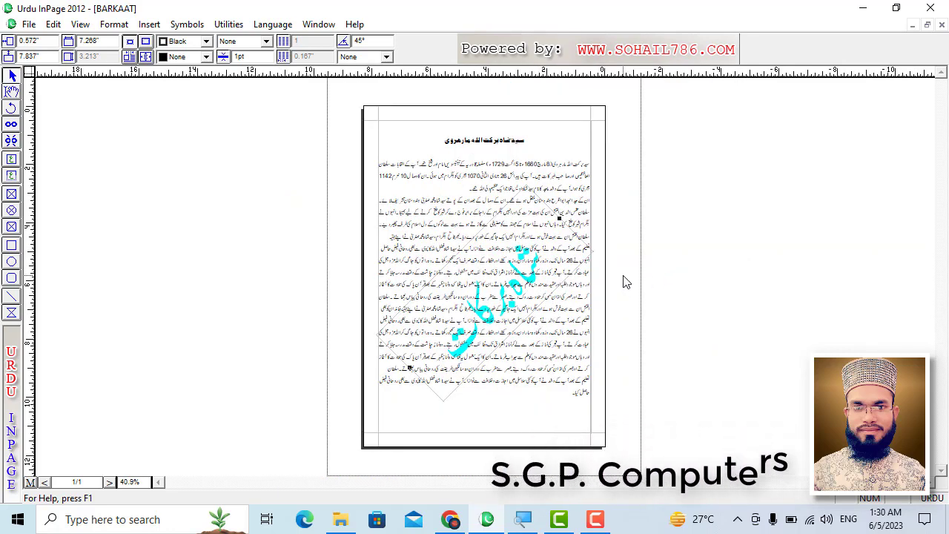
key(ctrl+1)
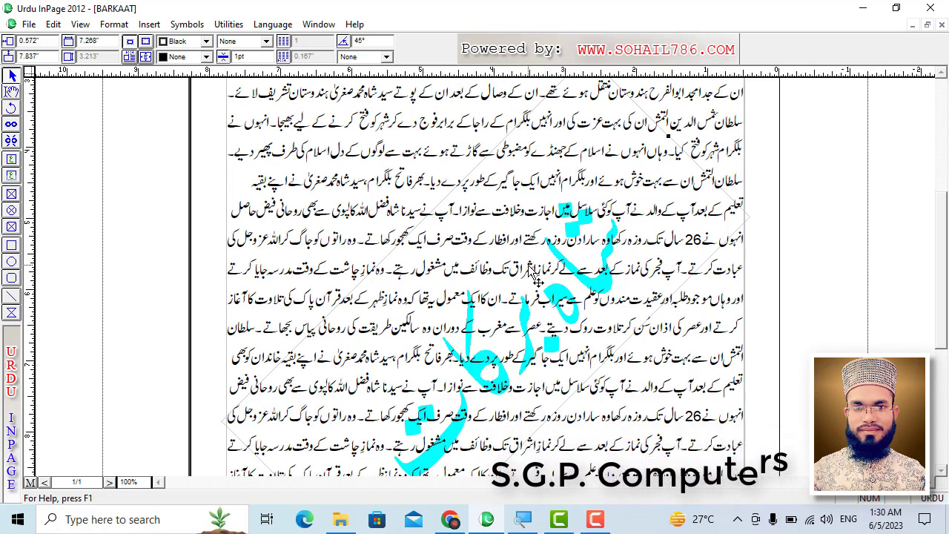
right_click(432, 292)
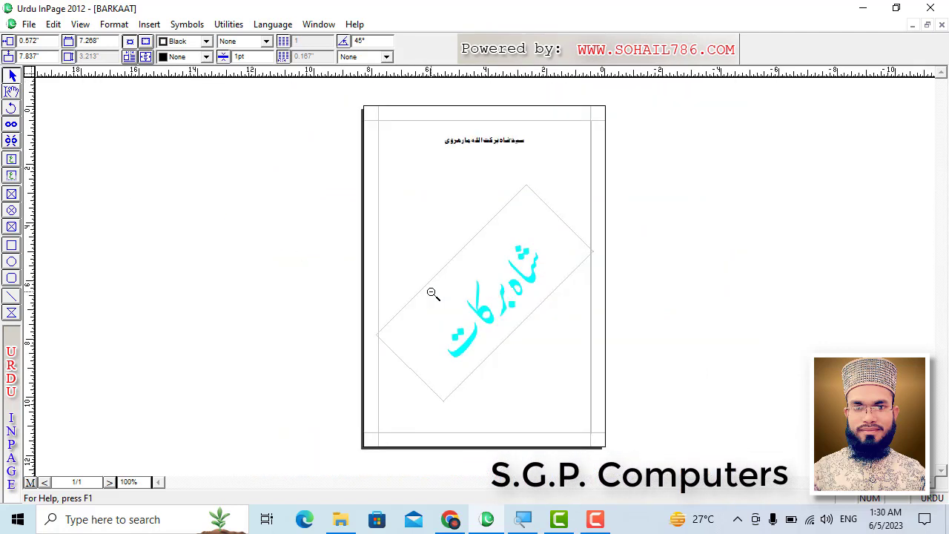
click(280, 190)
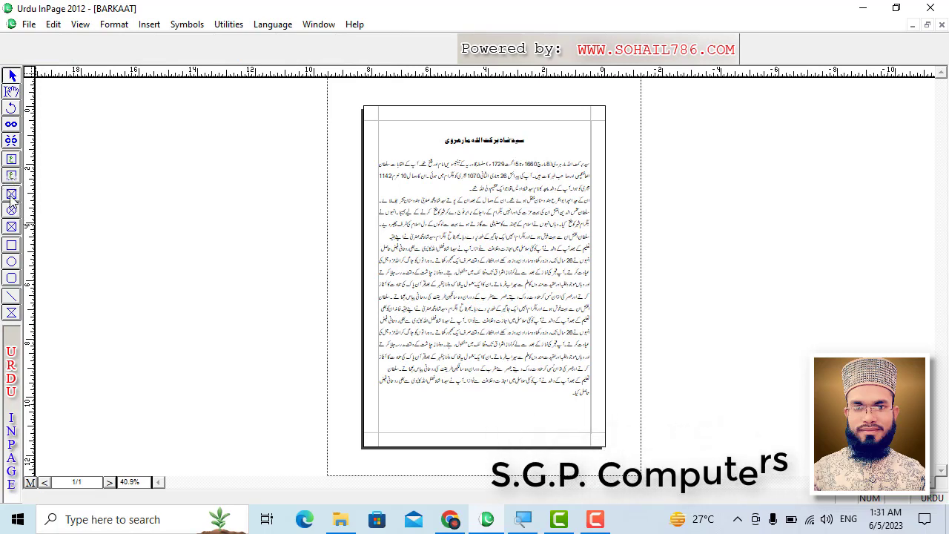
Draw a rectangular picture box about 4.3 by 3.13 inches mid-page and move it to about 2.1 inches horizontally and 4.11 inches vertically
click(11, 197)
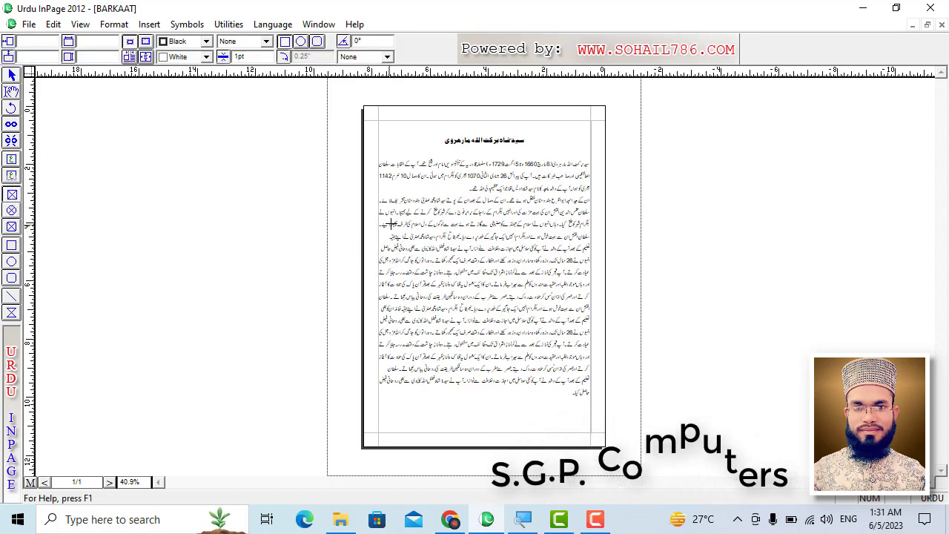
drag(565, 324, 532, 314)
click(473, 274)
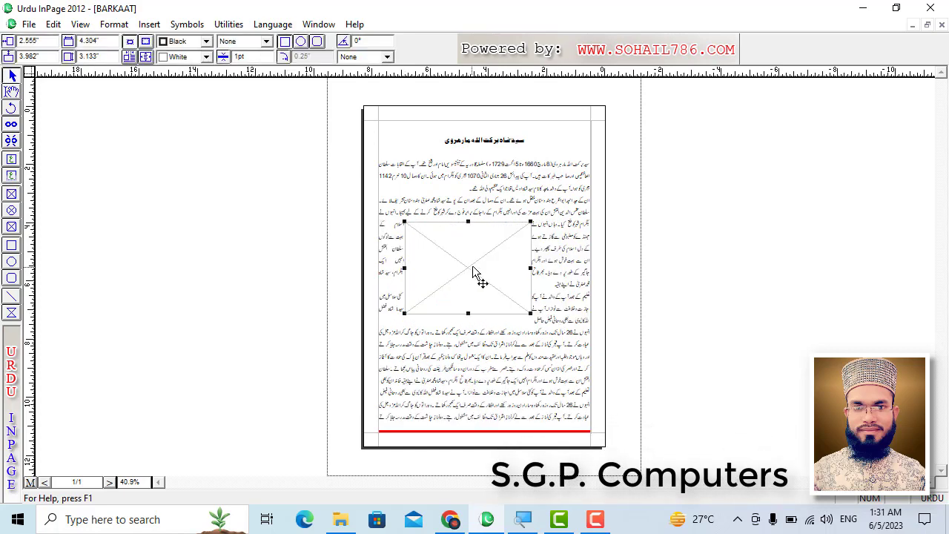
drag(483, 267, 486, 269)
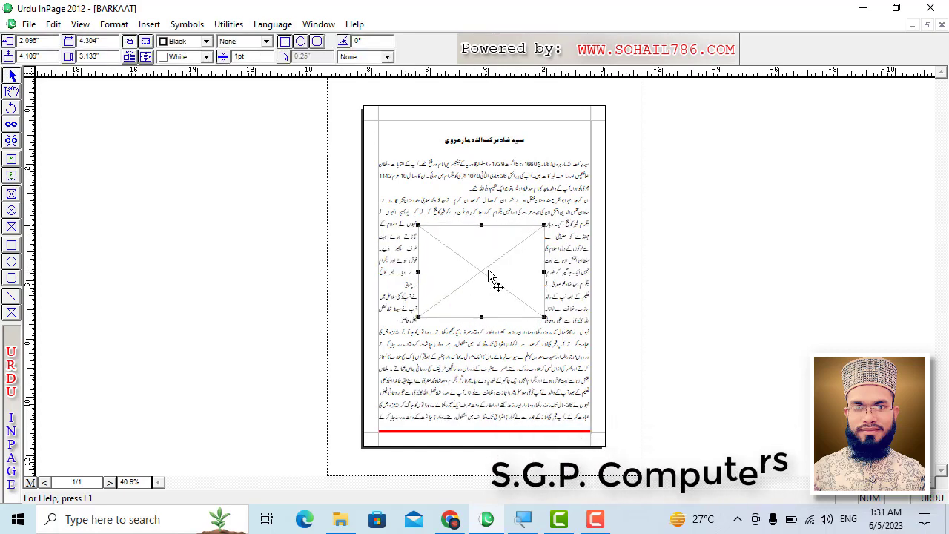
Import the picture file "images" from the Desktop into the new picture box
ctrl+right_click(488, 271)
click(11, 92)
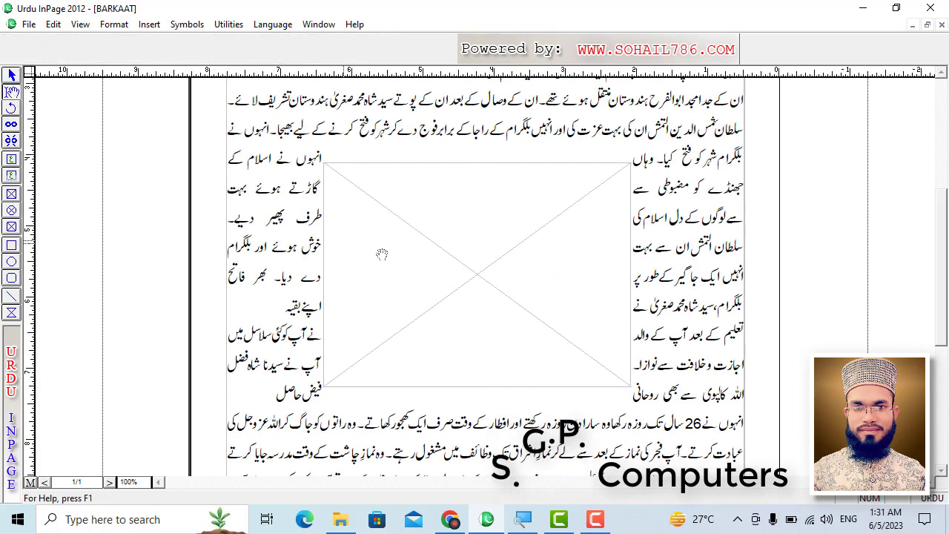
double_click(476, 275)
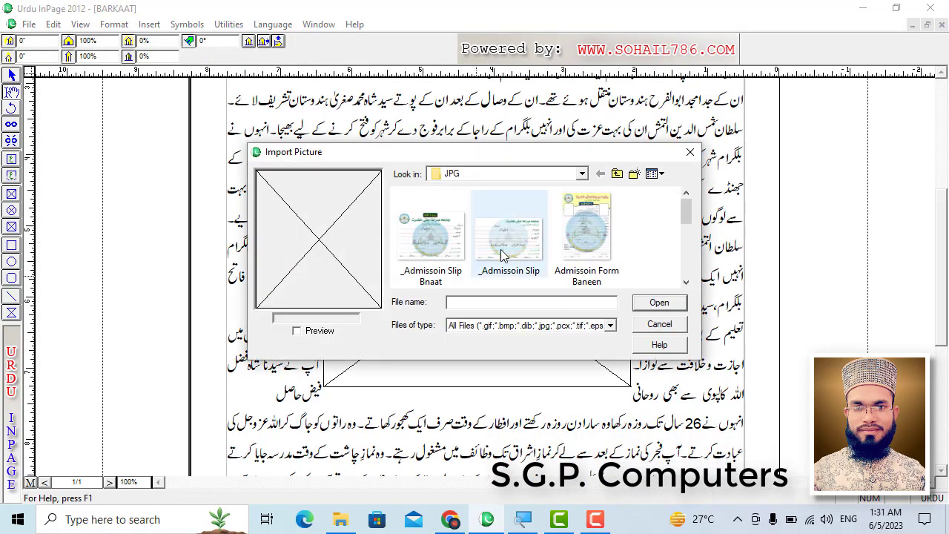
click(583, 174)
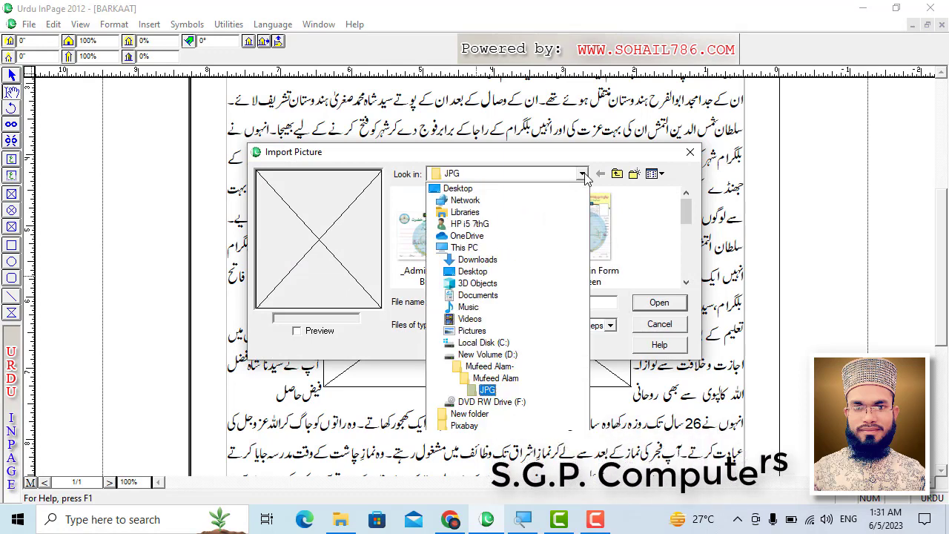
click(457, 188)
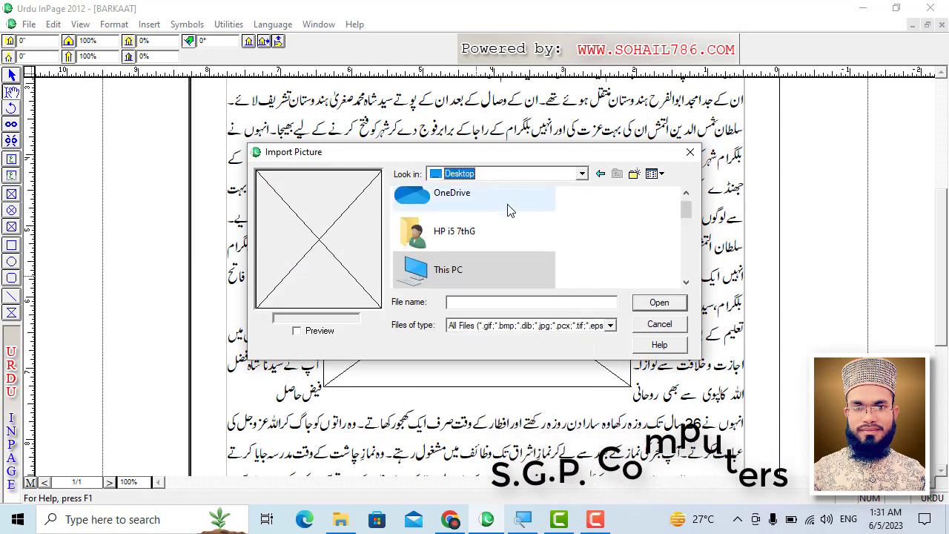
scroll(441, 244, down, 5)
click(420, 245)
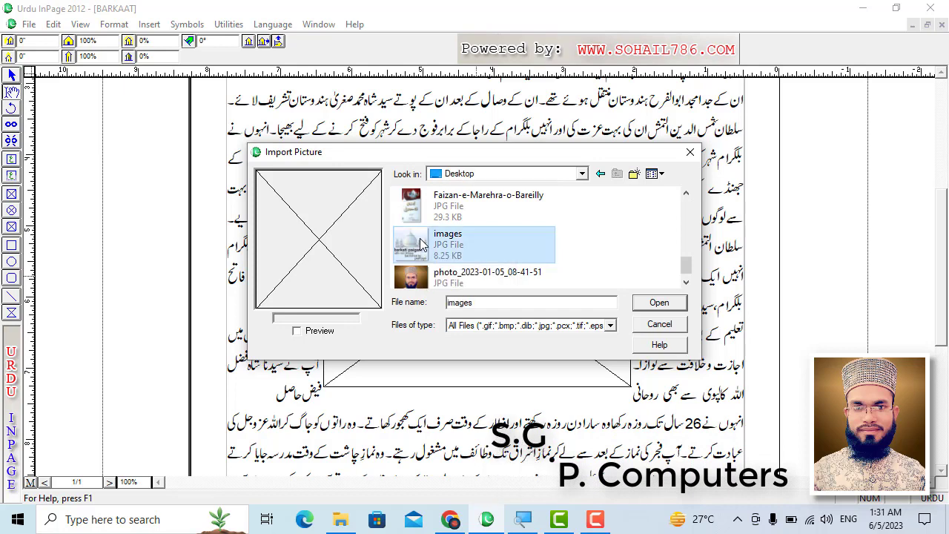
click(651, 304)
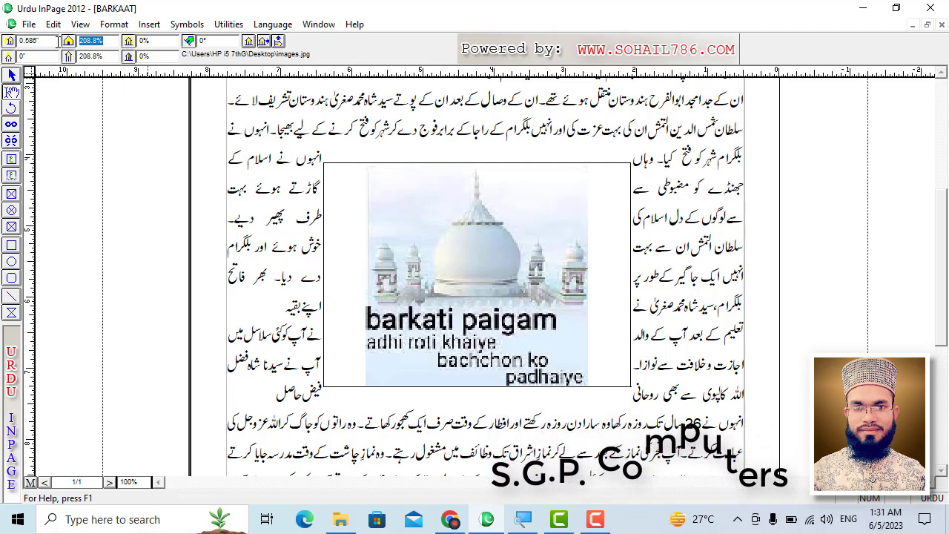
Scale the imported picture to 300% horizontally and vertically, and shift it within its box to centre the dome
text(300)
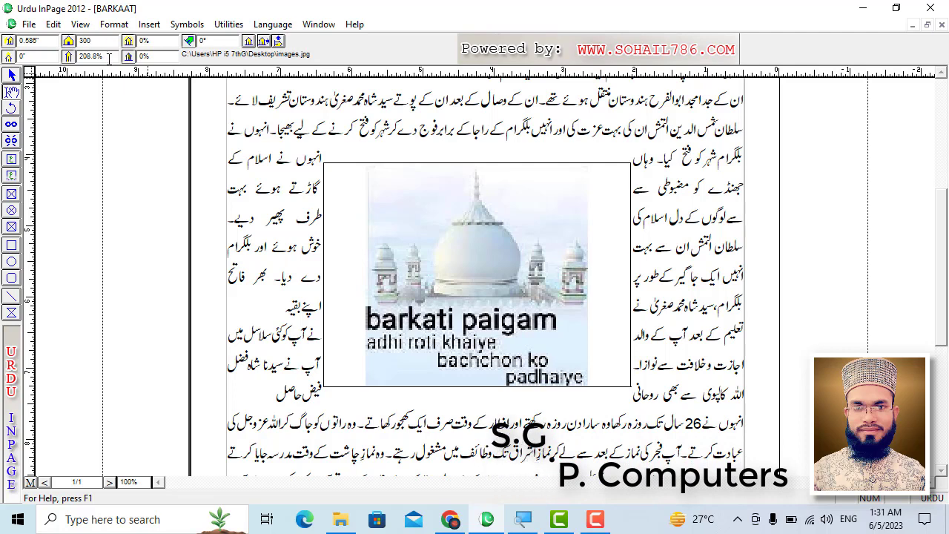
drag(109, 58, 56, 57)
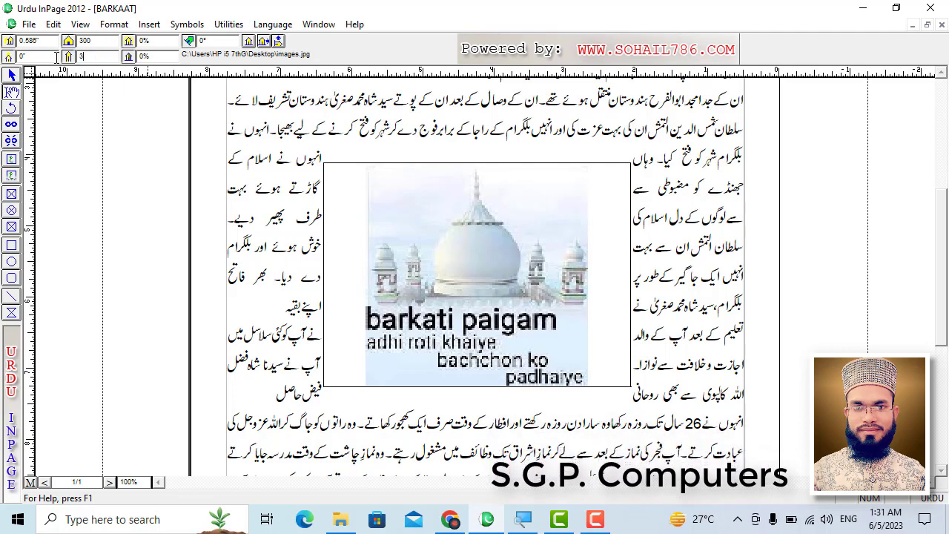
text(300)
key(Return)
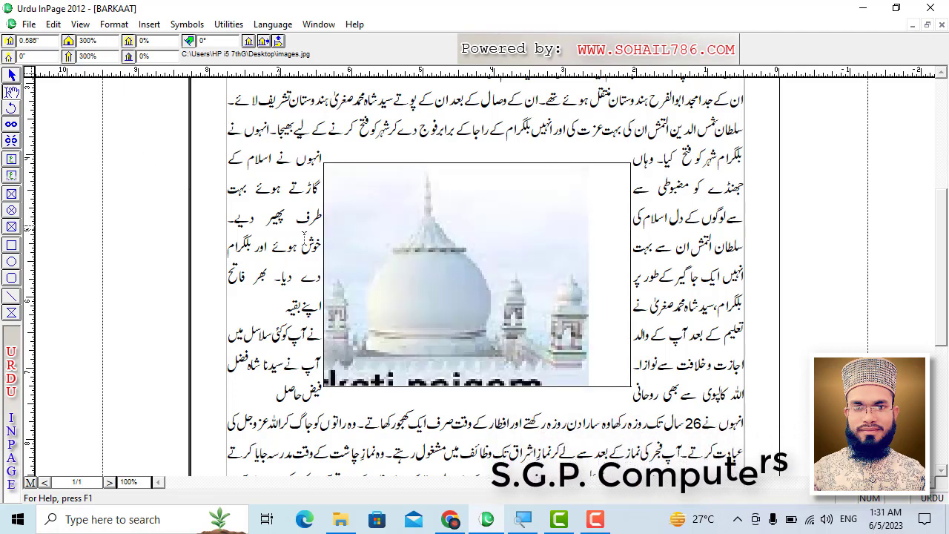
drag(442, 279, 487, 294)
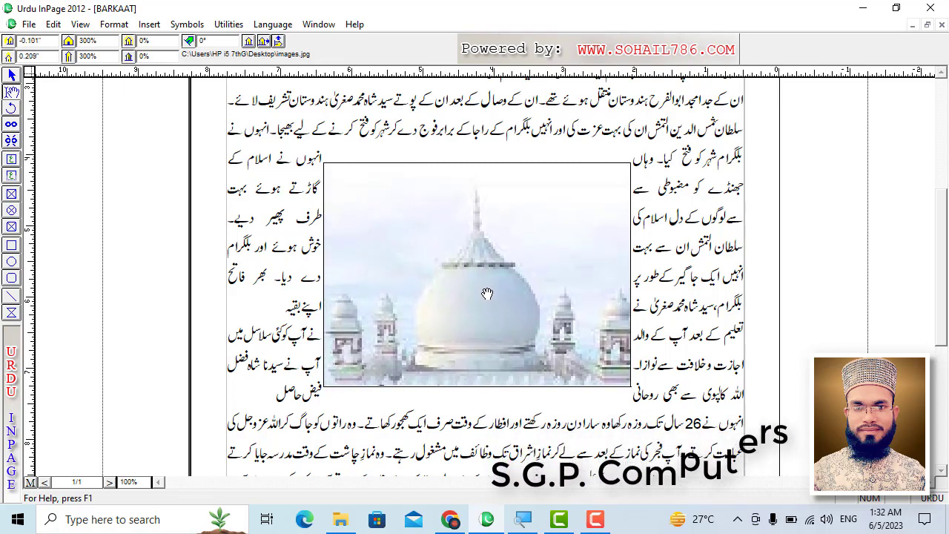
Select the dome picture box as an object and send it to the back, behind the article text
click(13, 75)
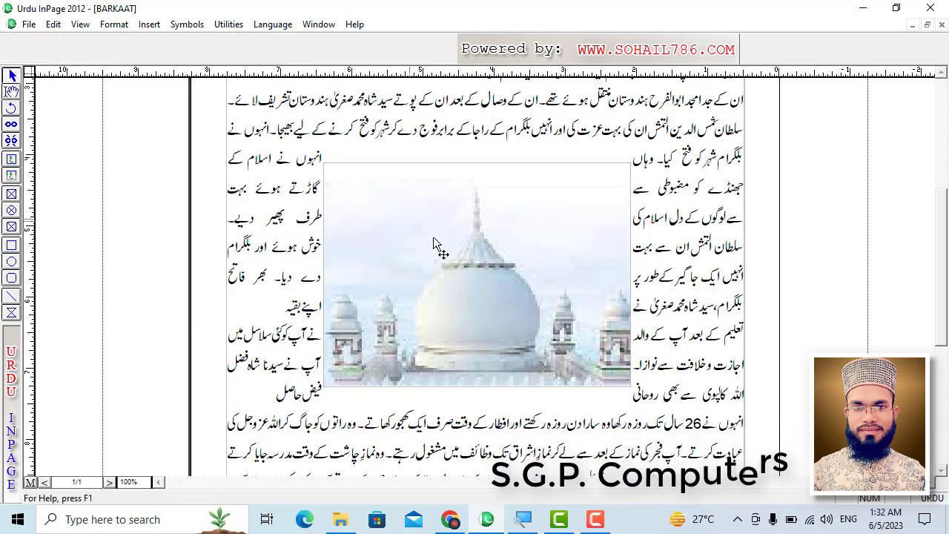
click(423, 262)
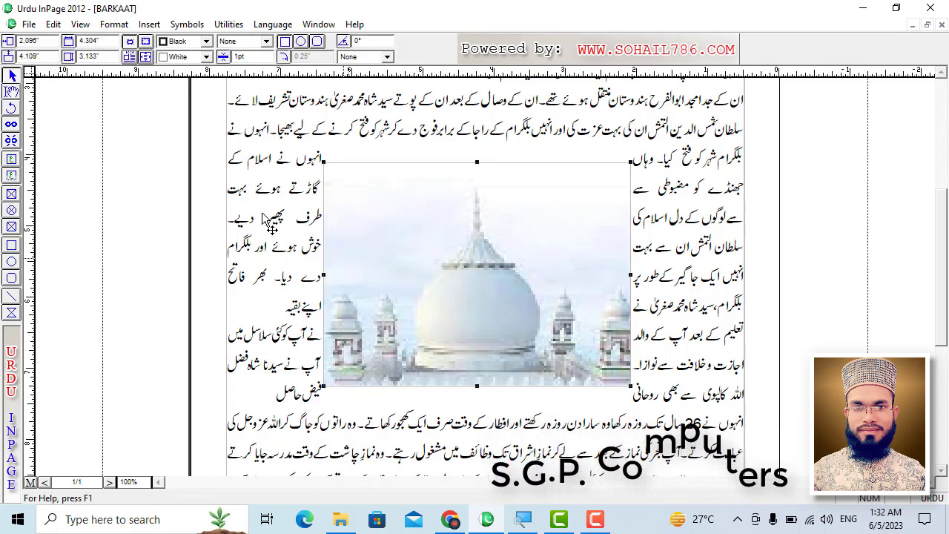
click(54, 25)
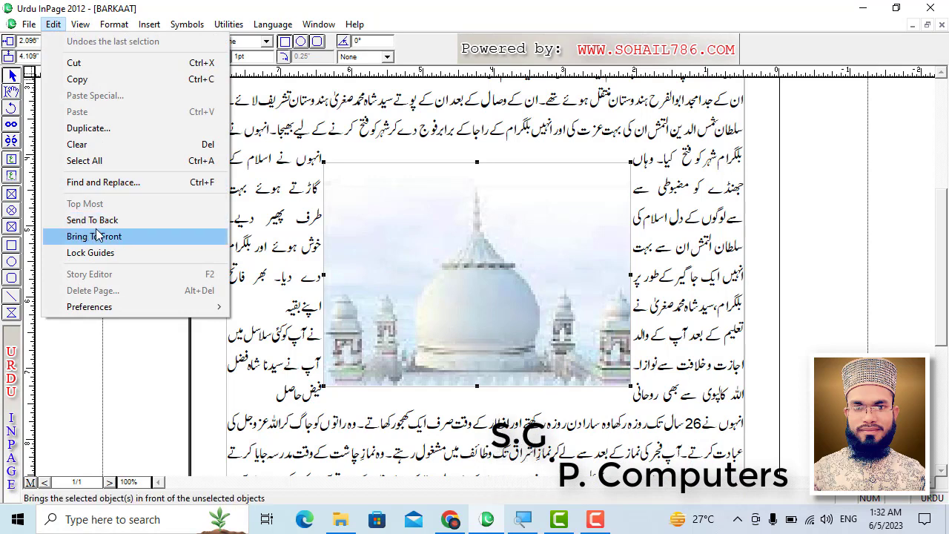
click(137, 225)
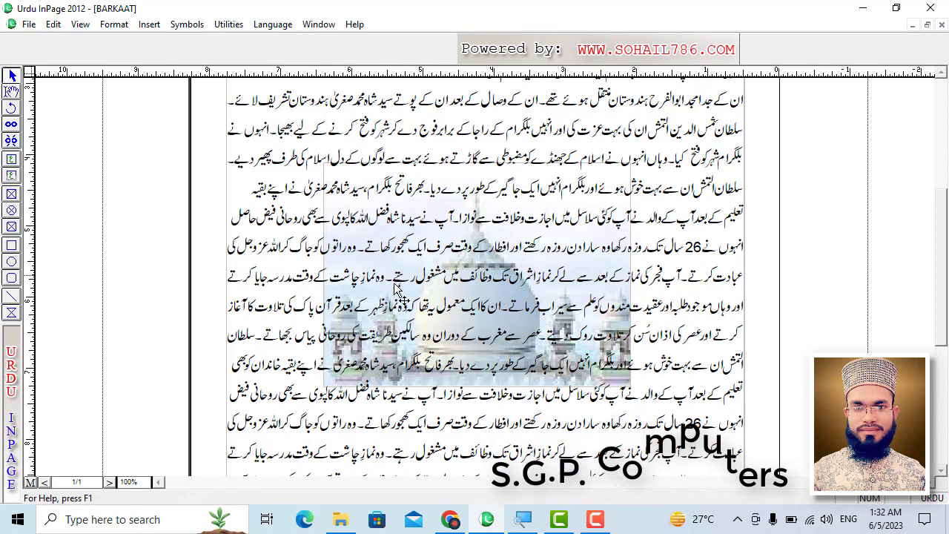
Delete the dome picture box behind the article text
click(516, 234)
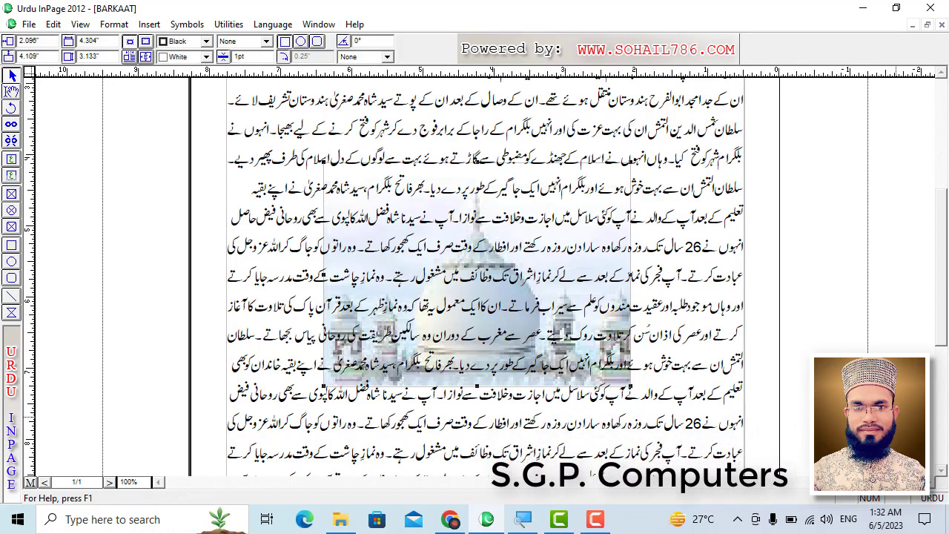
key(Delete)
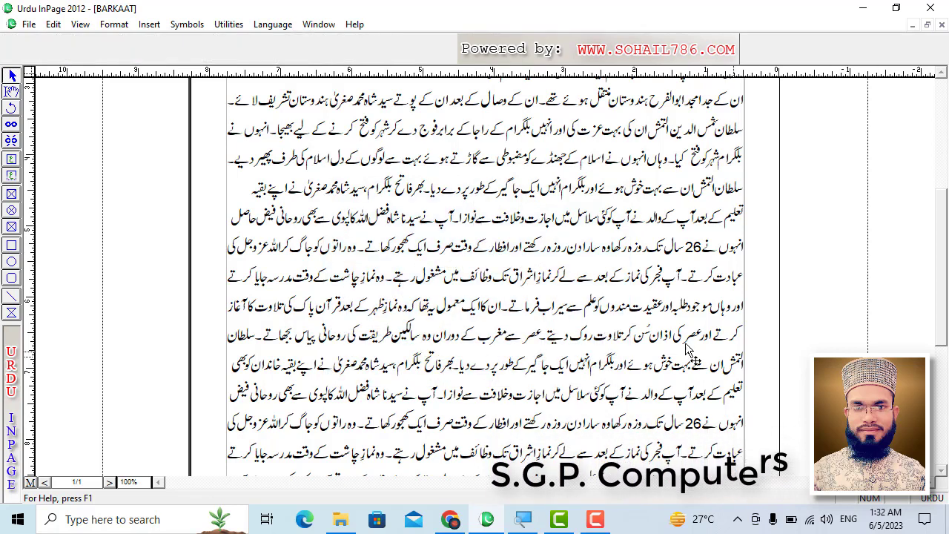
Place a horizontal guide across the page's top margin, slightly above the text frame
click(53, 24)
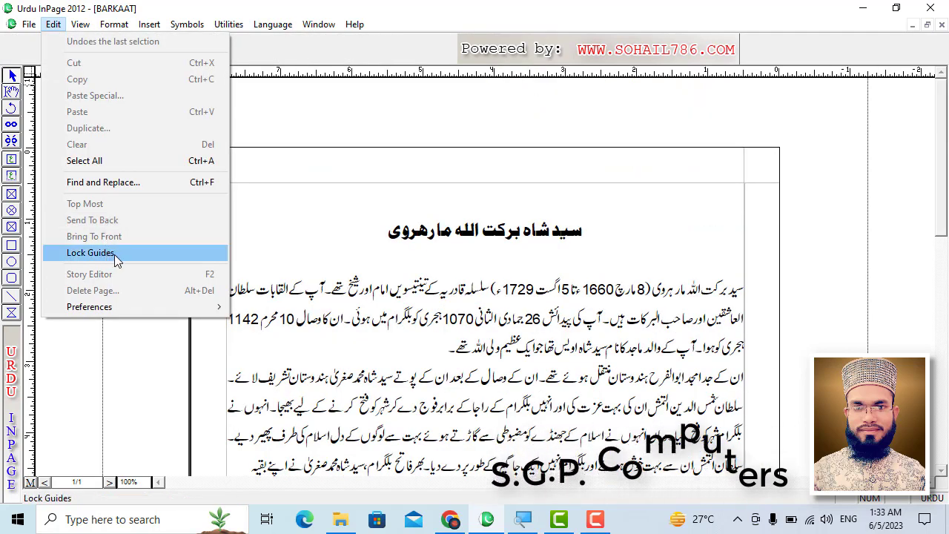
click(275, 148)
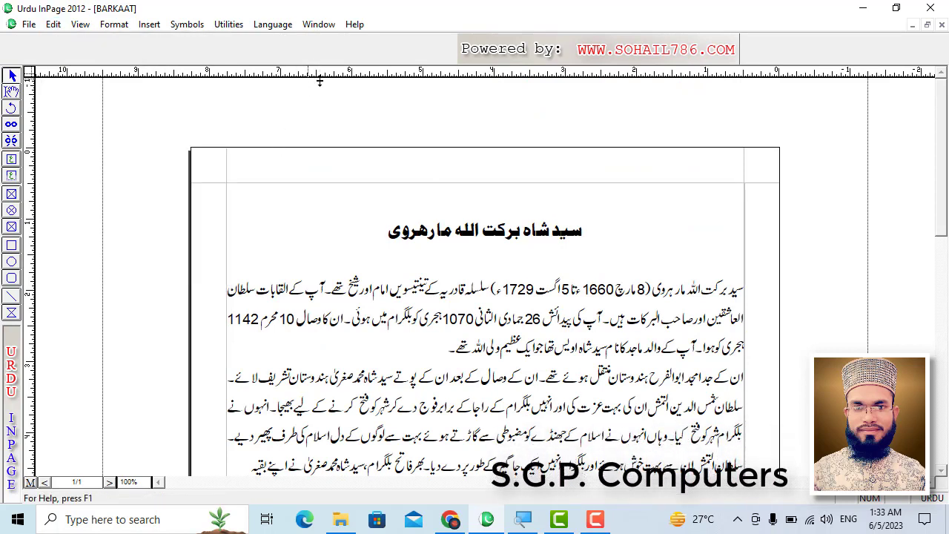
drag(320, 126, 317, 94)
drag(313, 144, 313, 170)
click(62, 27)
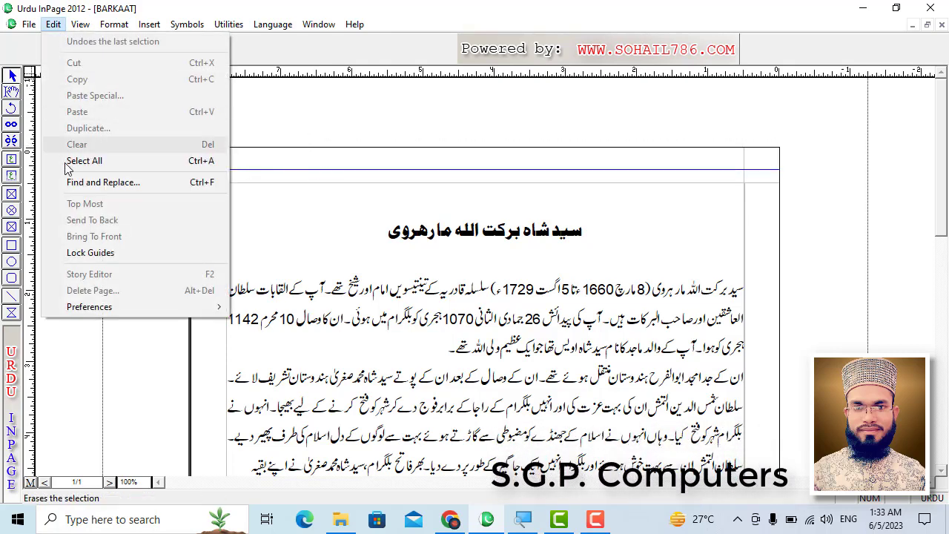
click(256, 177)
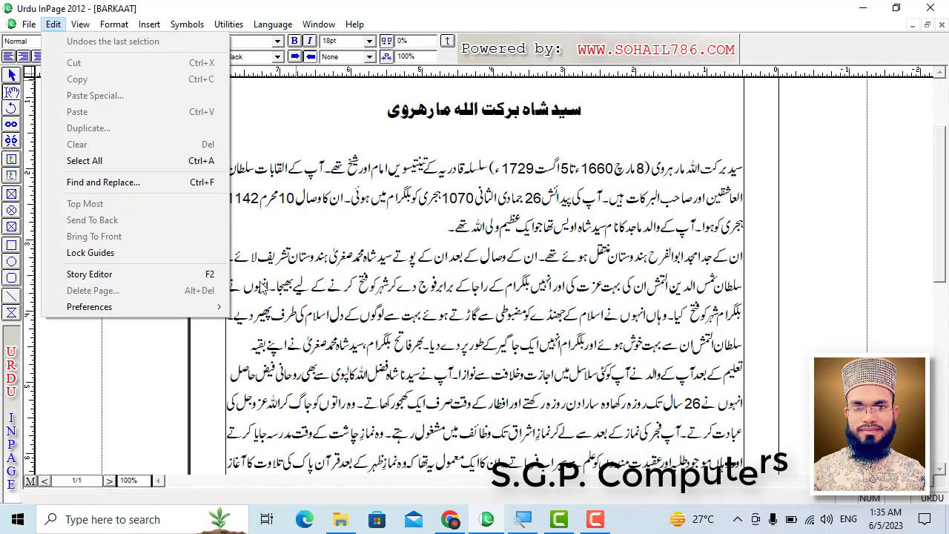
click(264, 288)
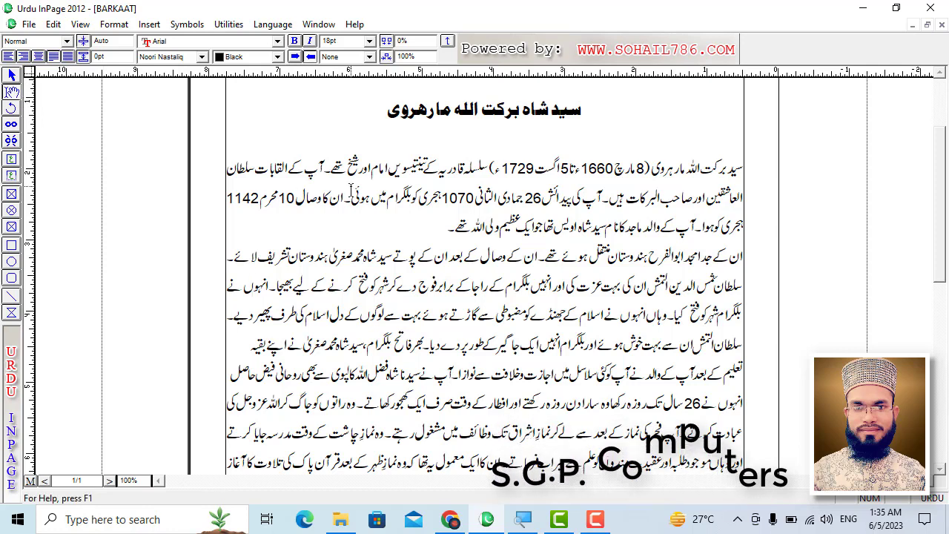
Copy all body text below the heading and paste it five times after the article's last line to extend the document over several pages
key(ctrl+0)
drag(538, 407, 592, 168)
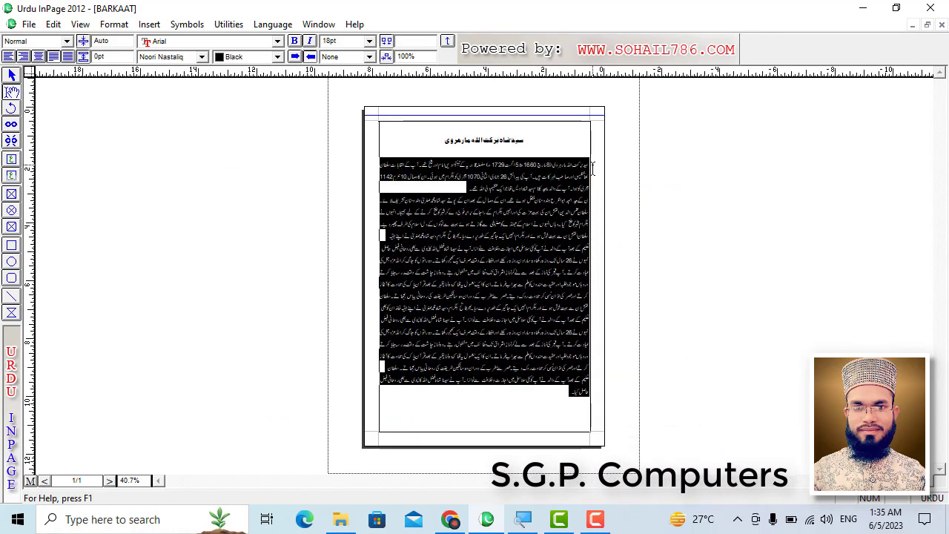
click(565, 412)
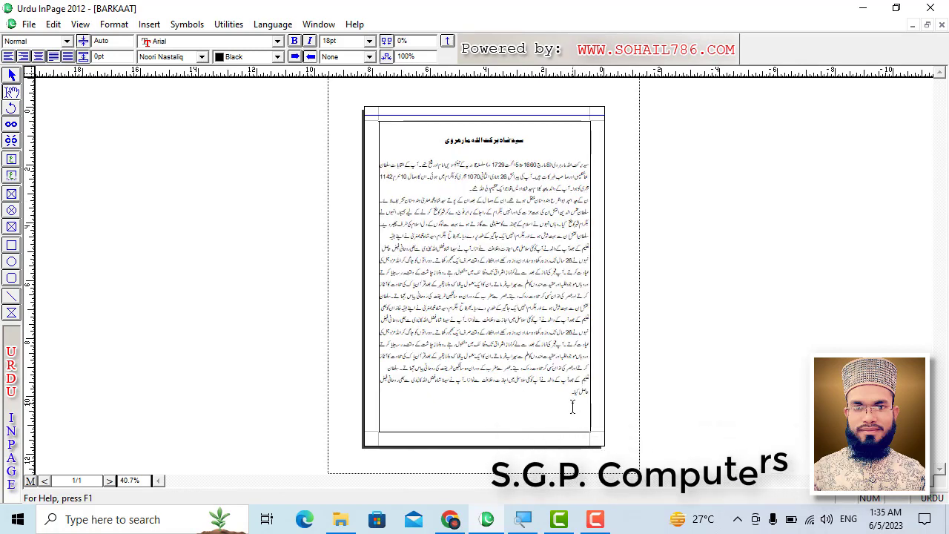
key(ctrl+v)
key(ctrl+v)
key(ctrl+v)
key(ctrl+v)
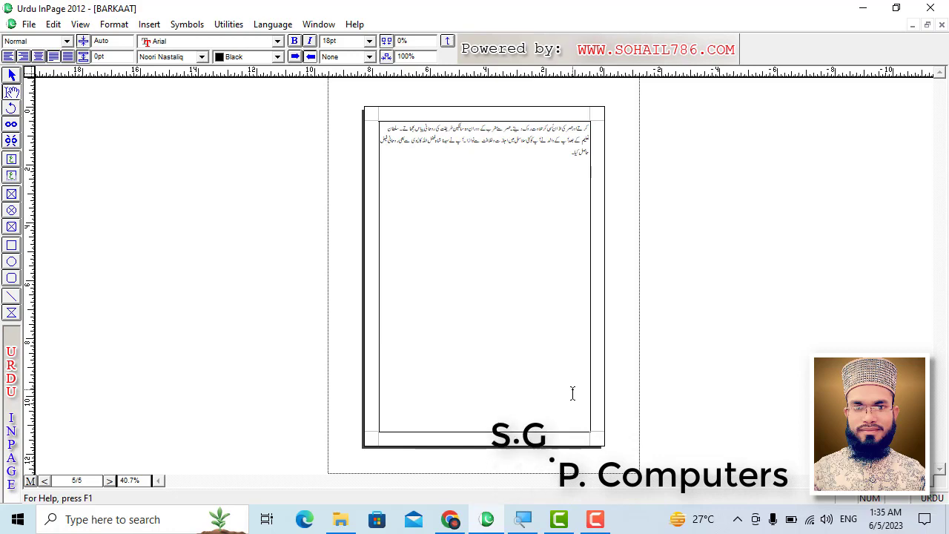
key(ctrl+v)
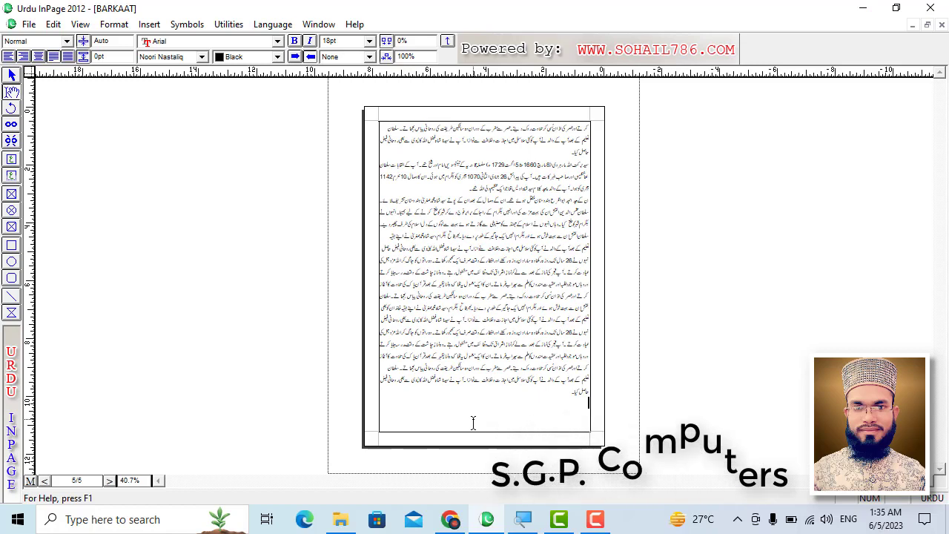
Return to the first page and delete all the pasted text that follows the original article
key(ctrl+Home)
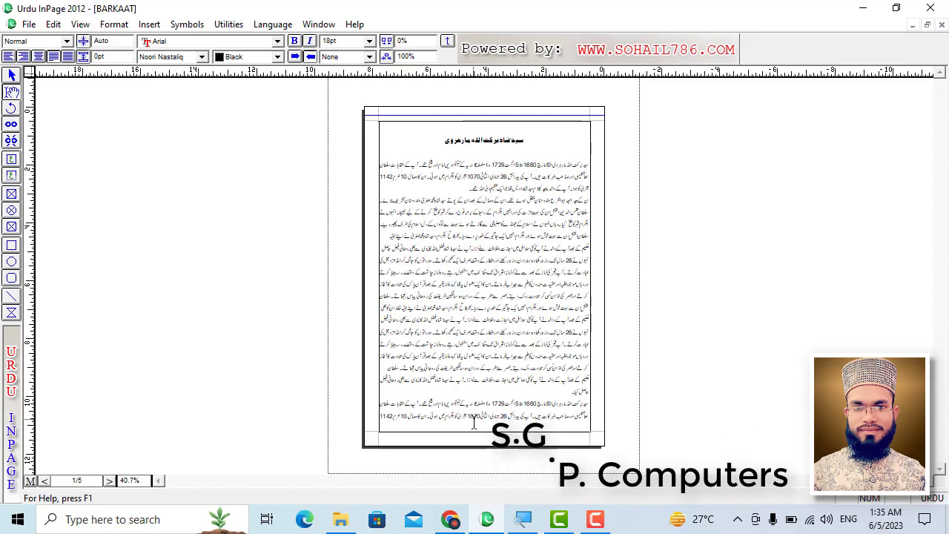
right_click(583, 121)
right_click(528, 381)
right_click(528, 381)
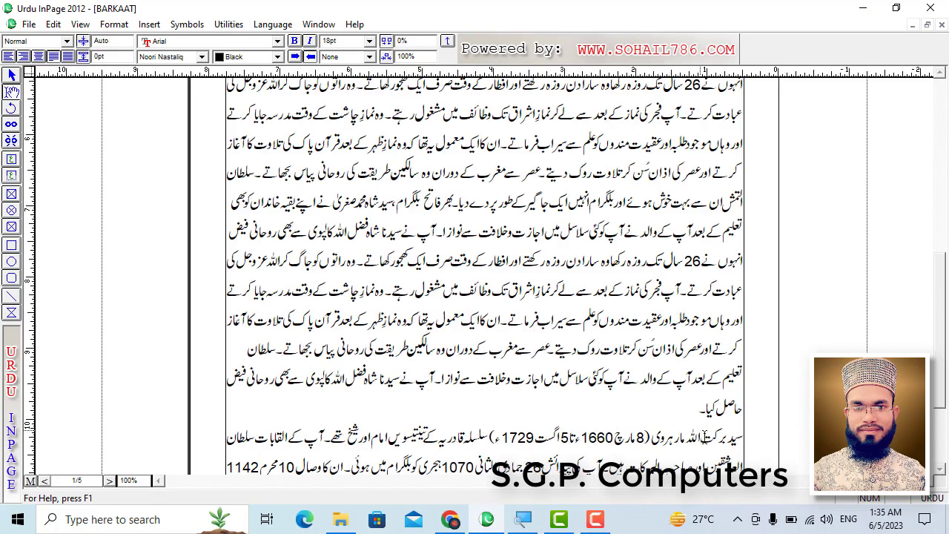
right_click(712, 410)
right_click(574, 435)
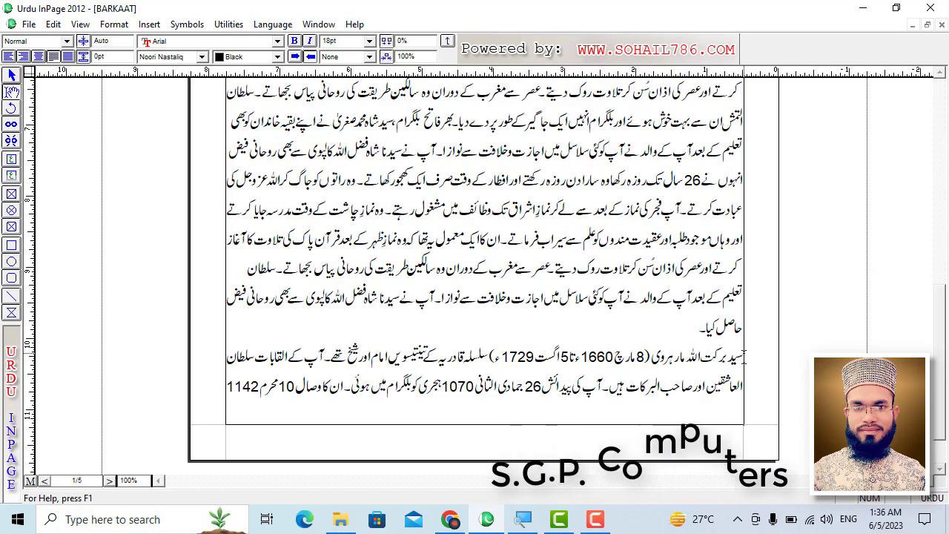
key(ctrl+shift+End)
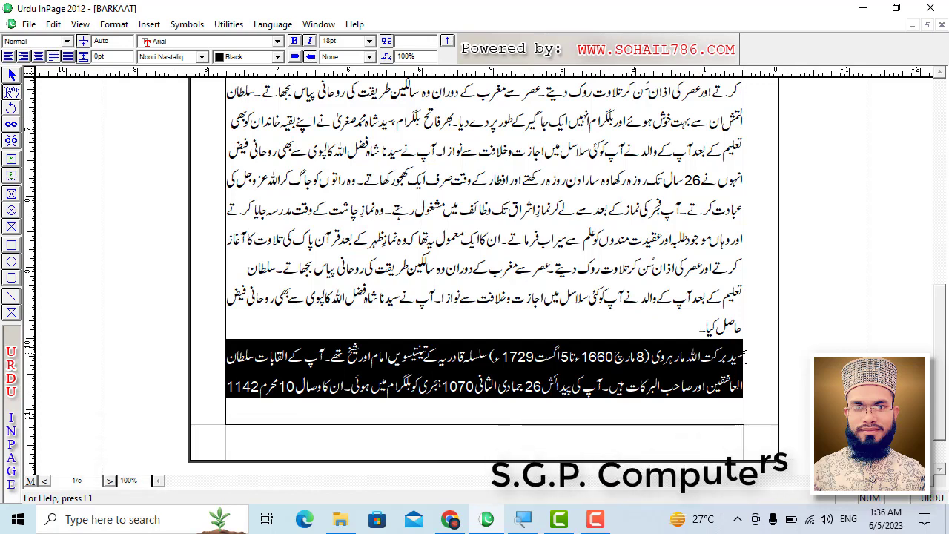
key(Delete)
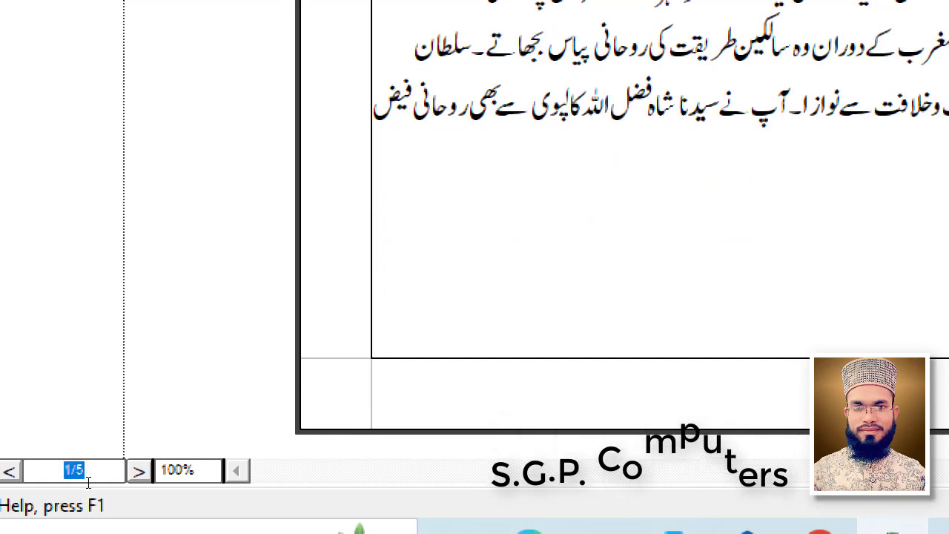
Delete the empty pages 2 to 5 from the document
click(87, 482)
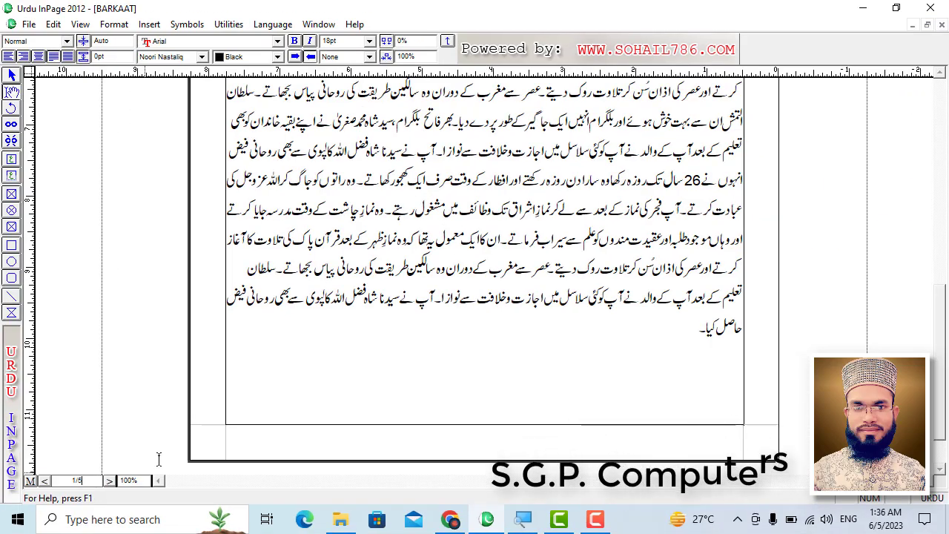
click(52, 24)
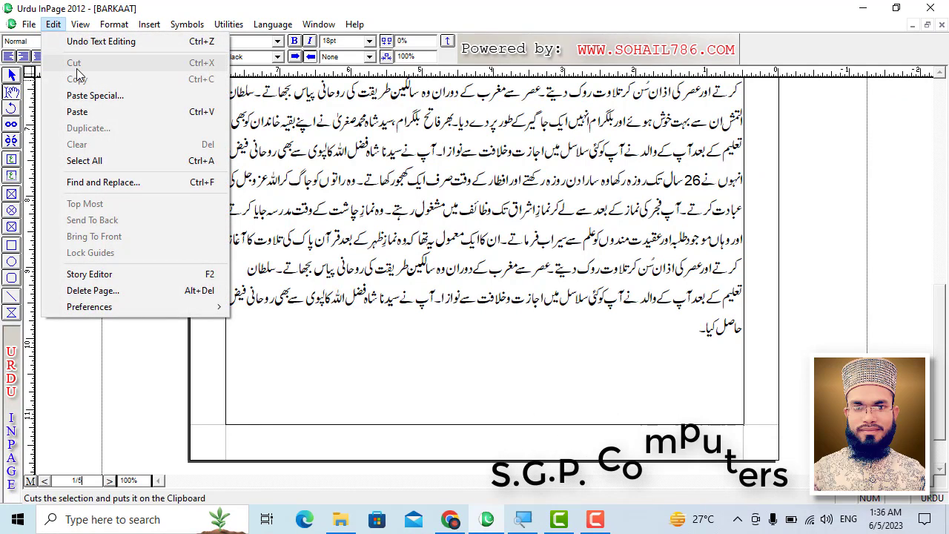
click(119, 291)
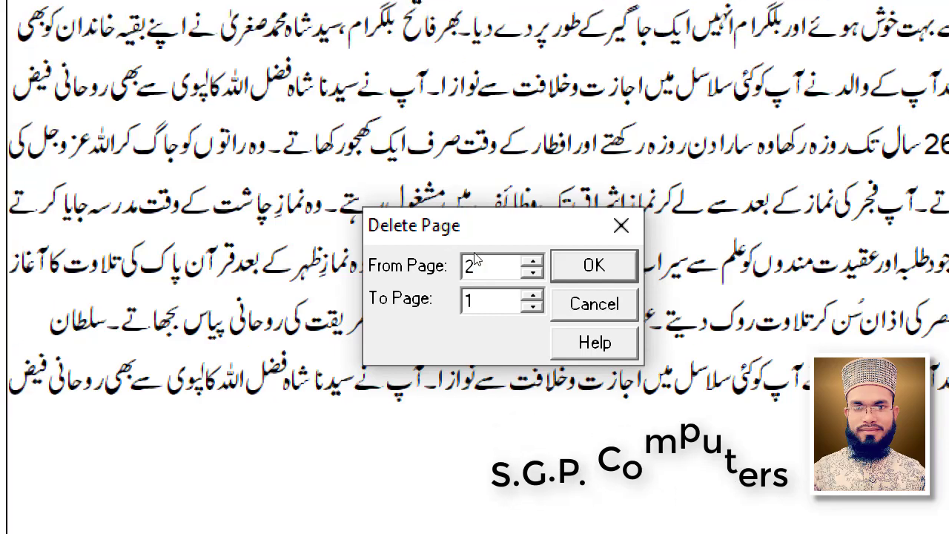
key(Tab)
text(5)
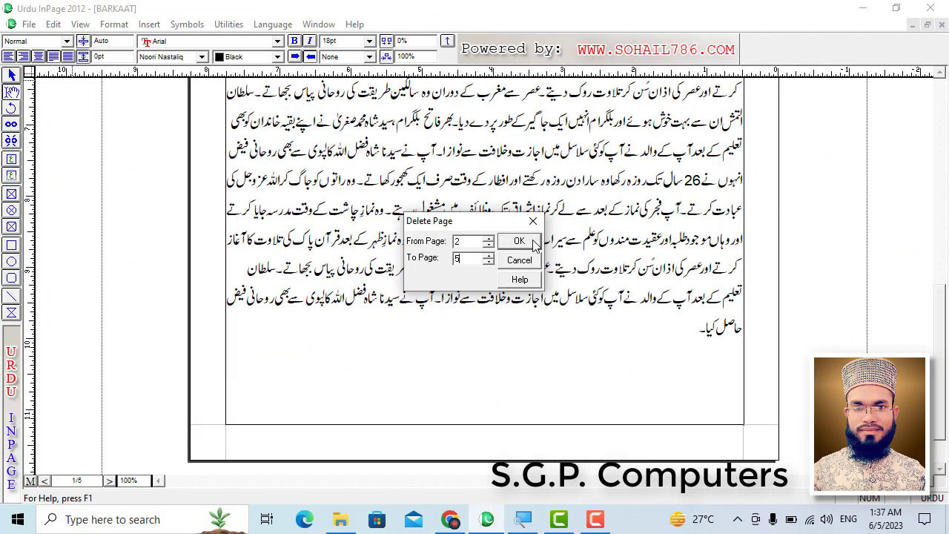
click(529, 245)
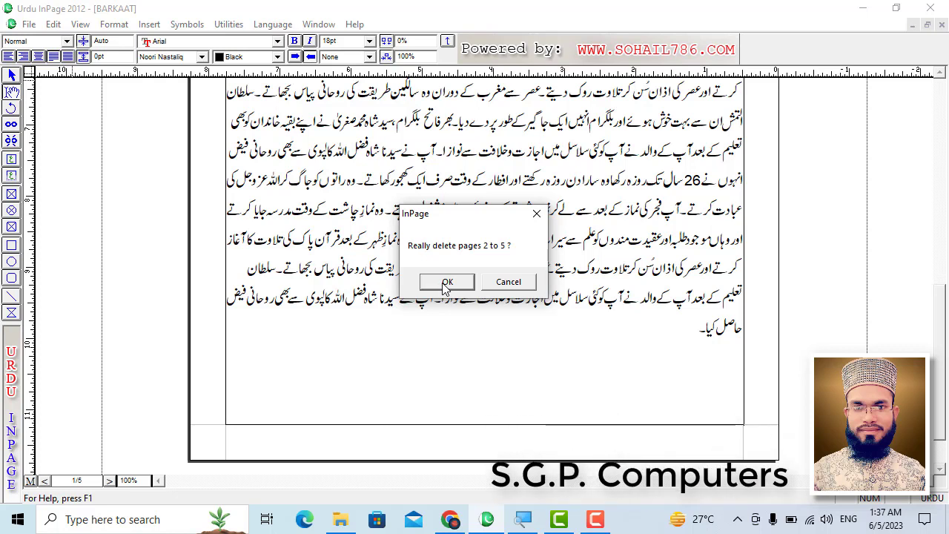
click(446, 282)
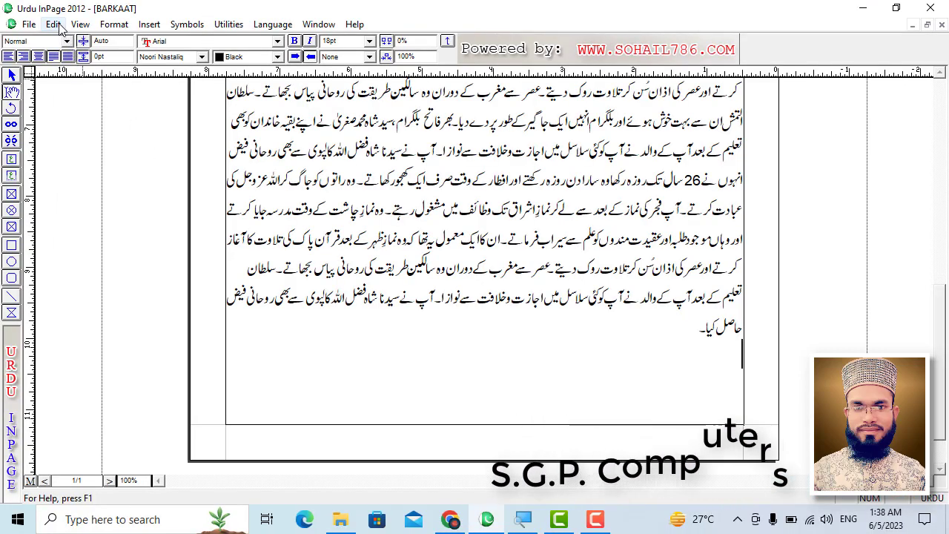
Open the list of editing commands
click(53, 24)
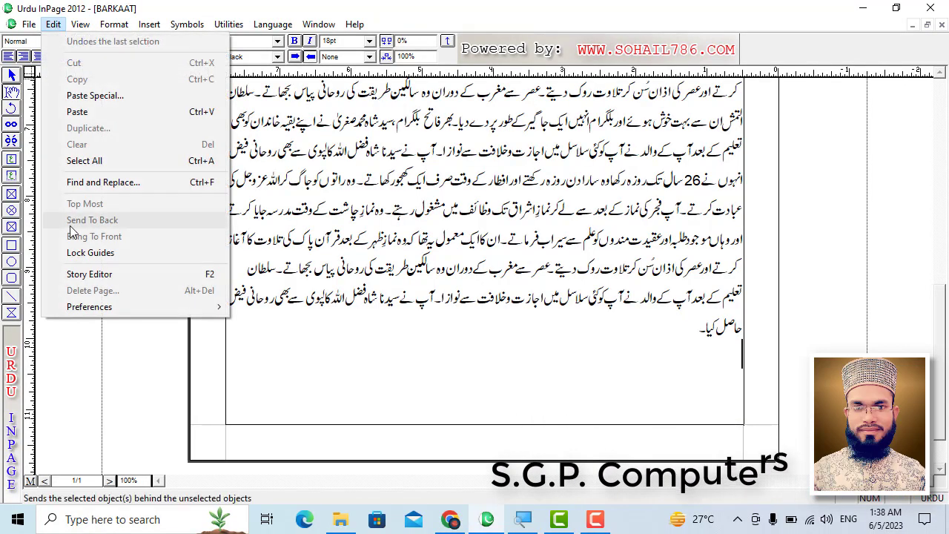